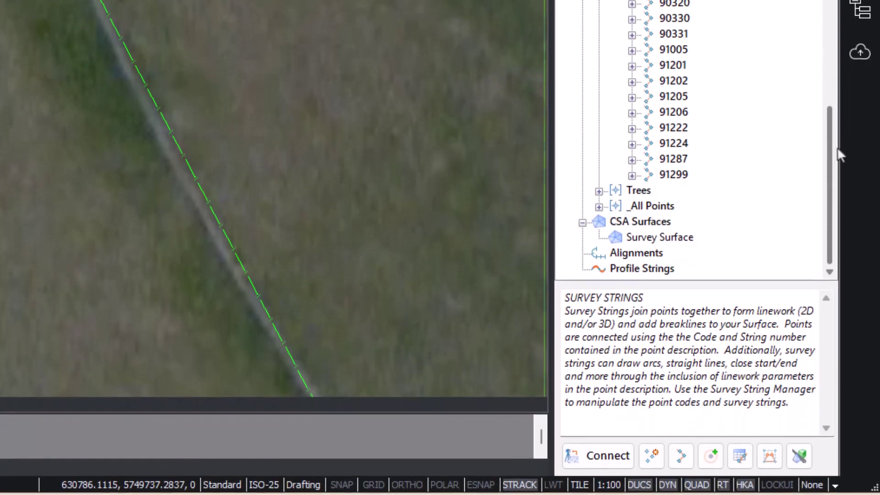
Step: Highlight survey string 41830 in the drawing and view the options for its point 1203
left_click_drag(841, 151, 854, 139)
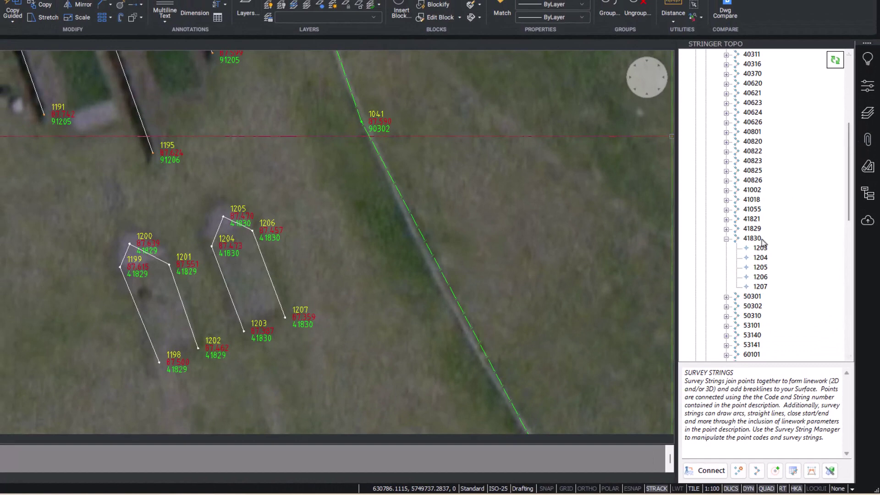
left_click(752, 238)
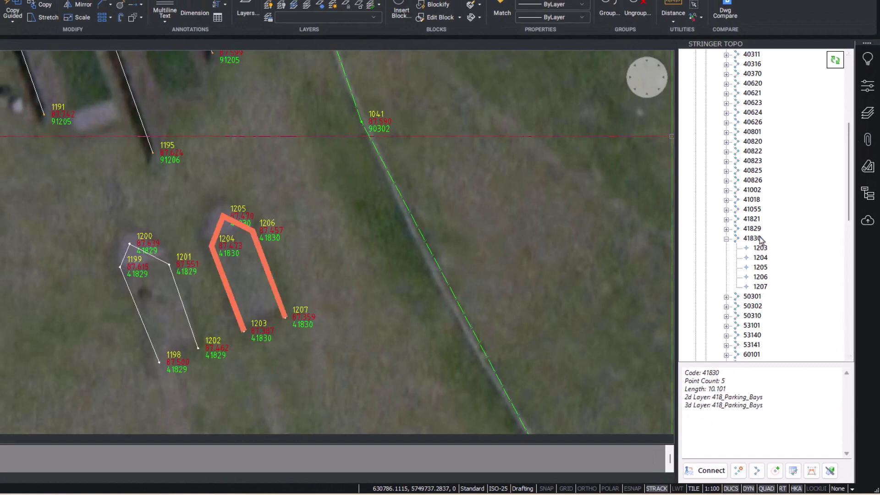
right_click(761, 242)
left_click(756, 242)
right_click(759, 248)
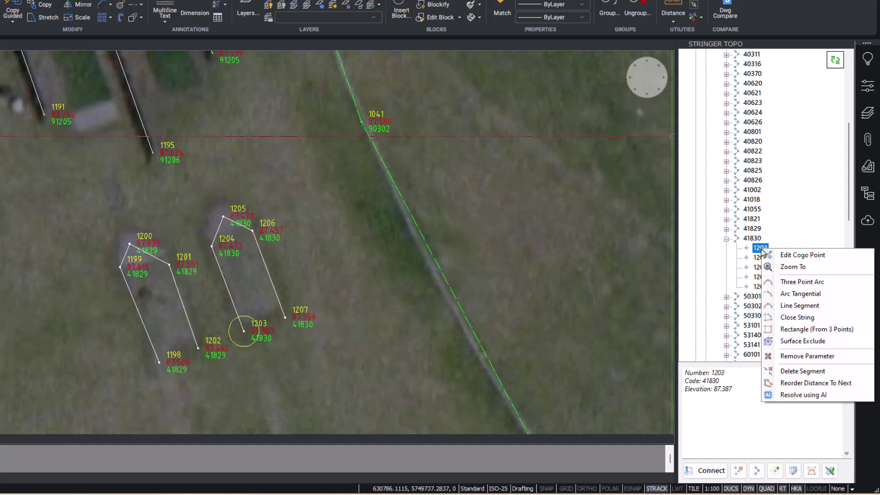
left_click(777, 238)
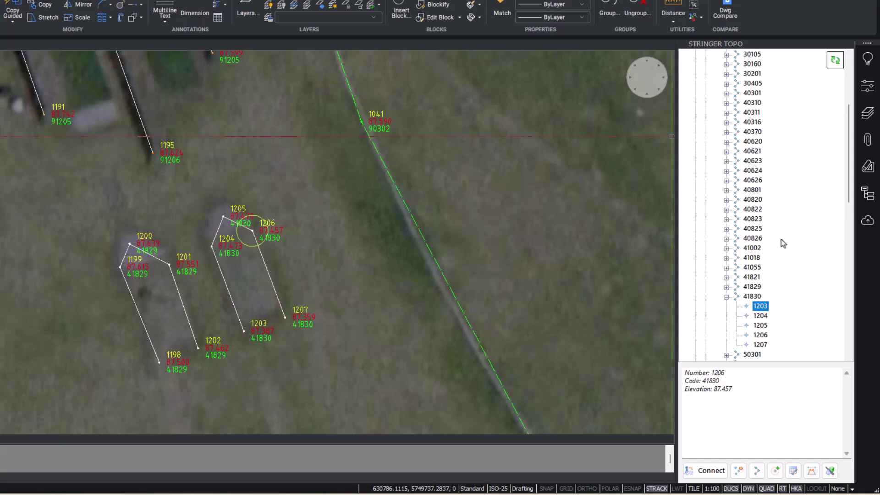
Step: Open the String Defaults of the NewFeatures drawing and review the alpha and numeric code, point style and string sets
scroll(781, 239, "up", 5)
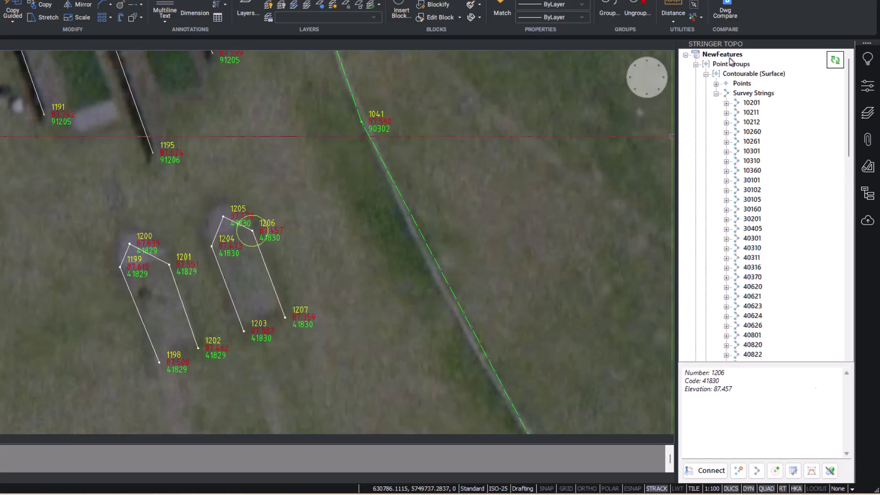
right_click(730, 56)
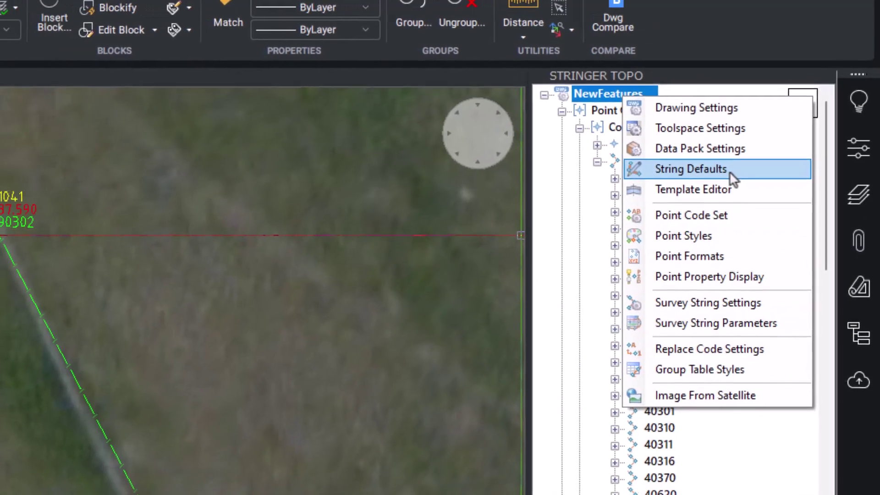
left_click(730, 170)
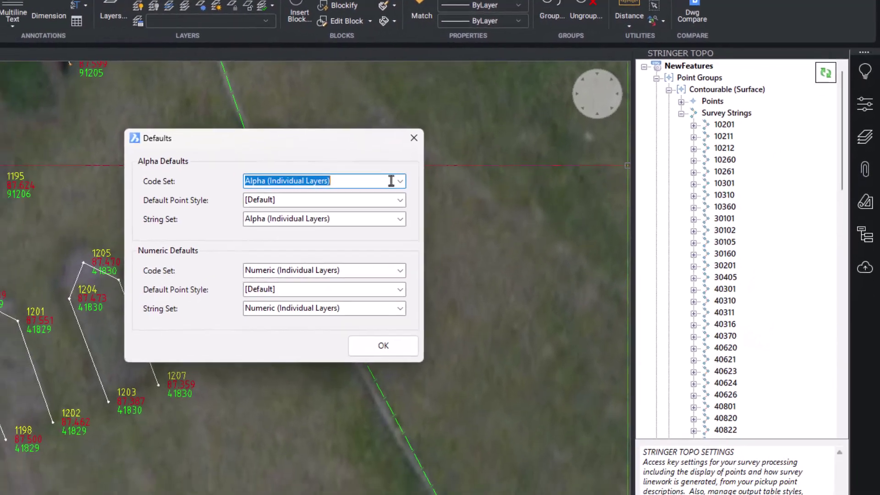
left_click(370, 200)
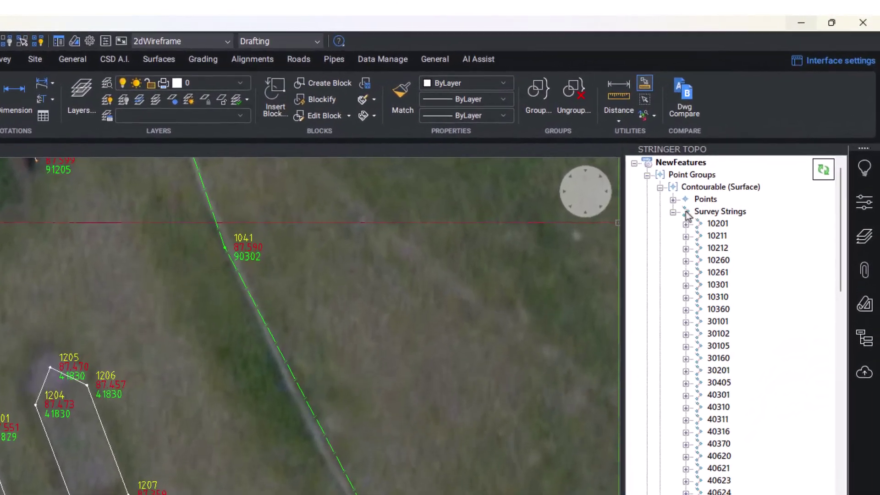
Step: Collapse the Contourable survey strings, look inside the Trees group and view the options for Point Groups
left_click(672, 212)
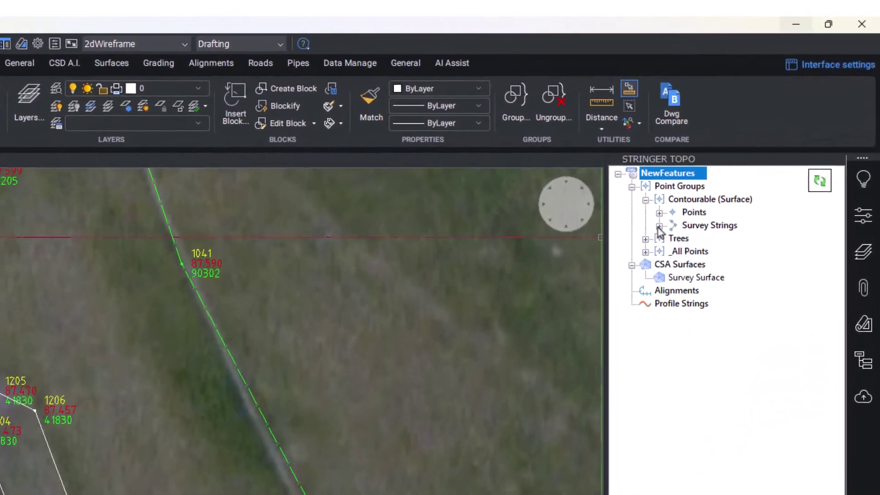
left_click(660, 225)
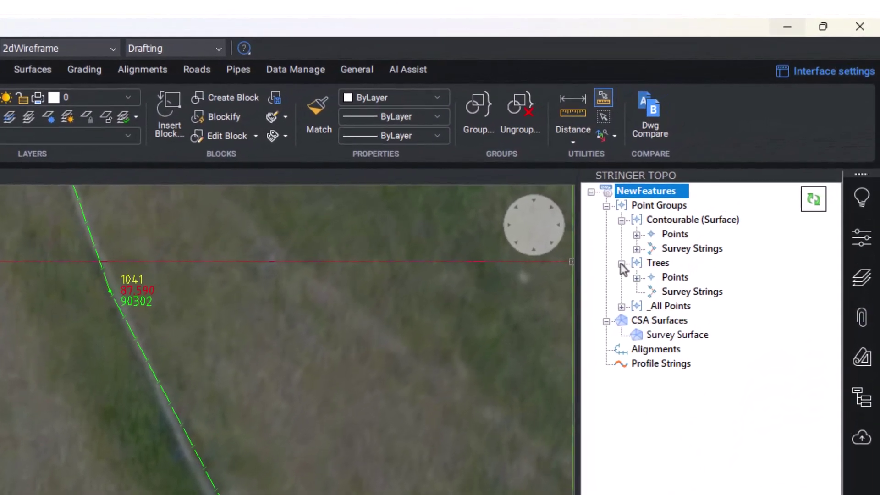
left_click(621, 264)
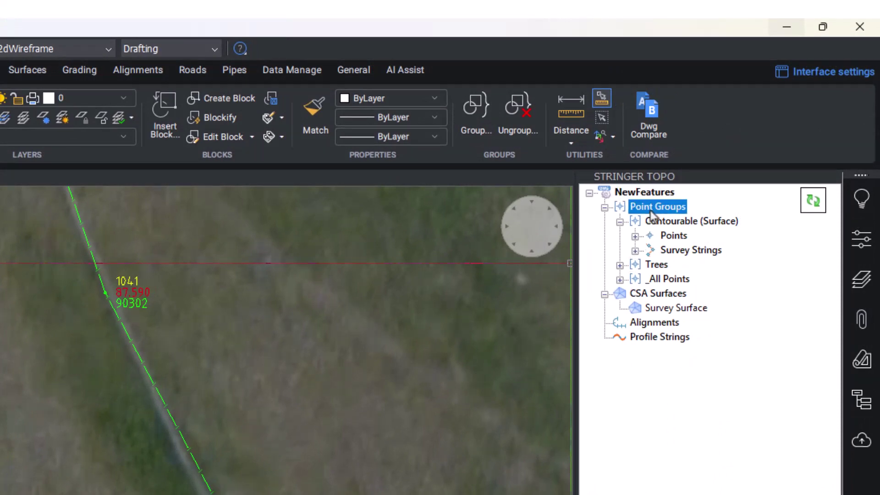
right_click(653, 216)
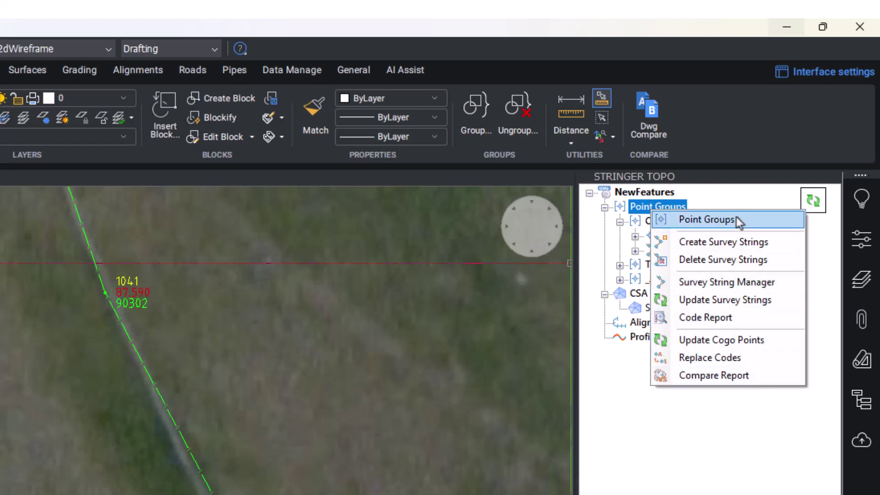
left_click(670, 315)
Step: Find survey string 41830 in the Contourable group and apply a Three Point Arc at its point 1204
left_click(635, 250)
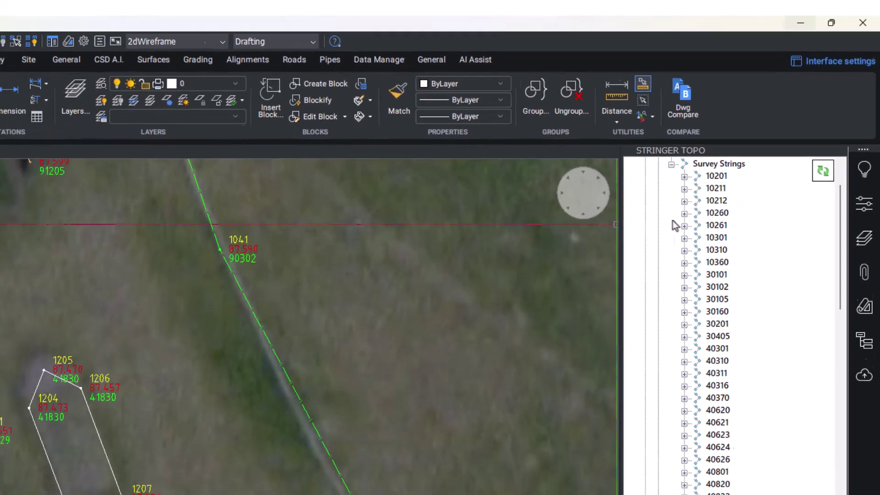
scroll(673, 321, "down", 10)
left_click(651, 319)
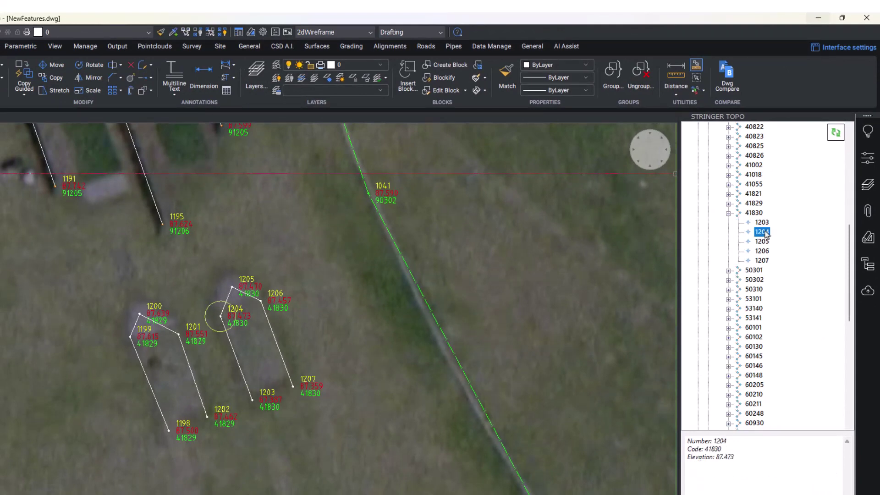
right_click(767, 234)
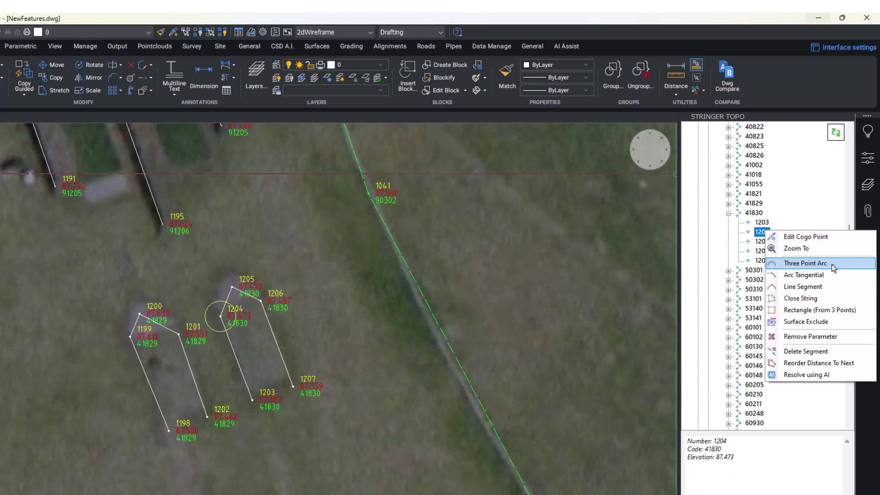
left_click(807, 263)
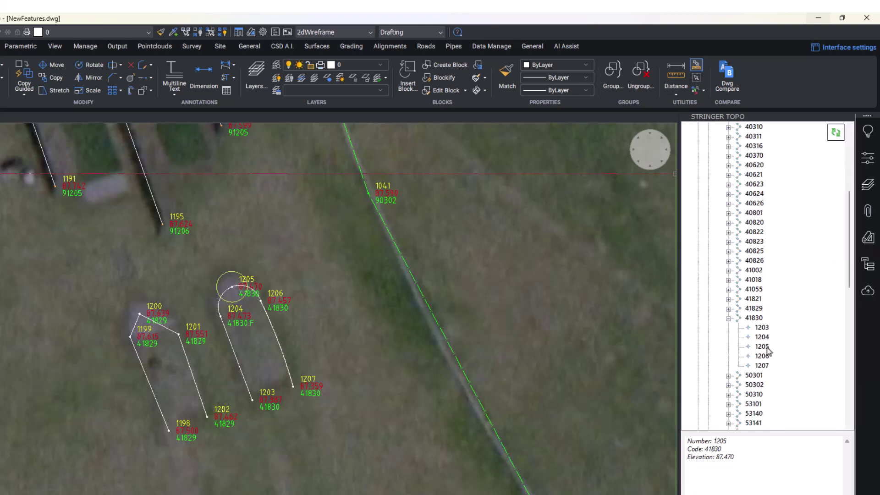
Step: Make survey string 41830 continue as a Line Segment from point 1206 and close the string at point 1207
right_click(768, 360)
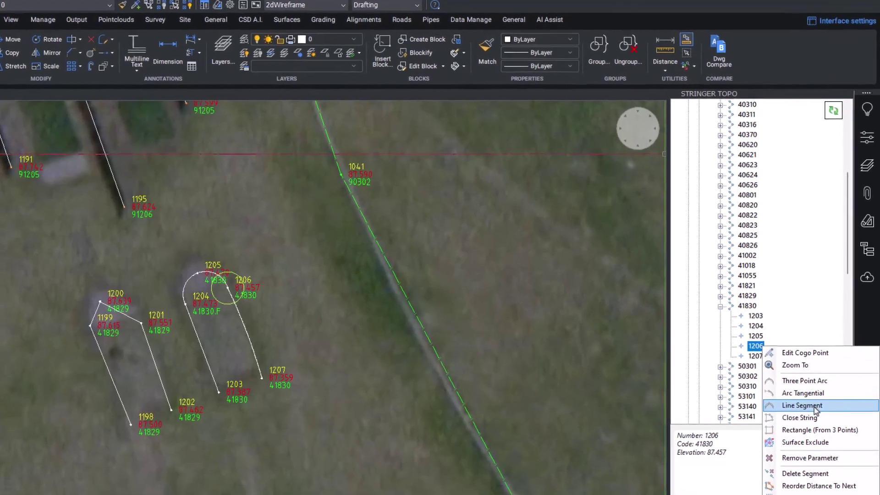
left_click(818, 420)
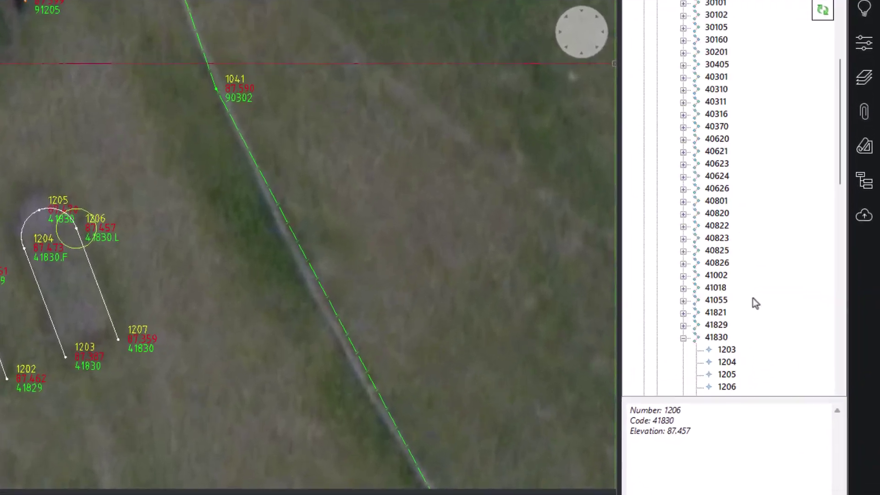
right_click(703, 238)
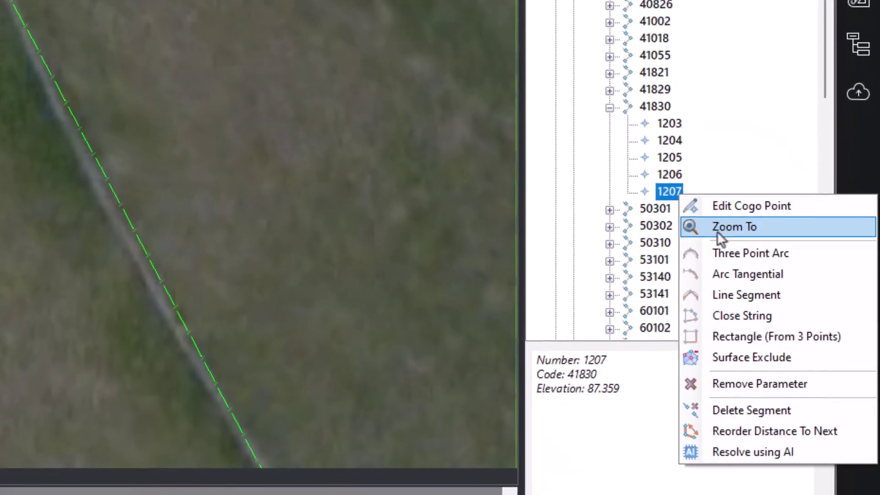
left_click(748, 317)
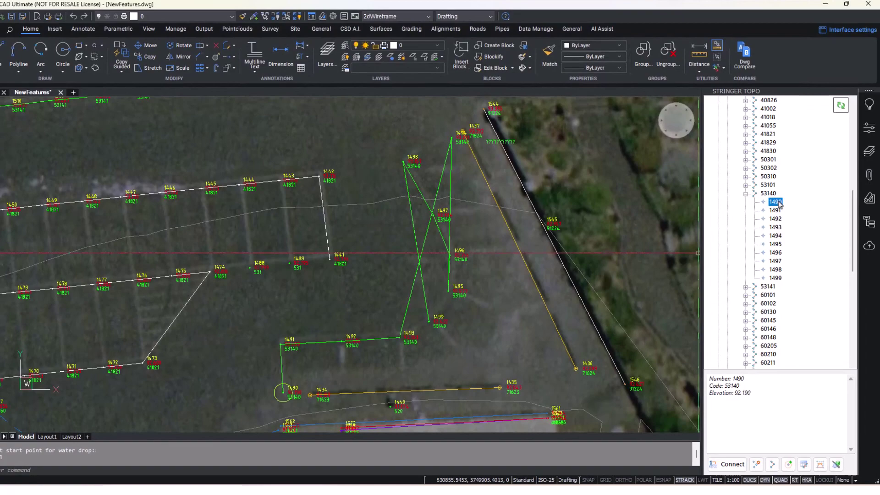
Step: View the options for point 1490 of survey string 53140
right_click(778, 209)
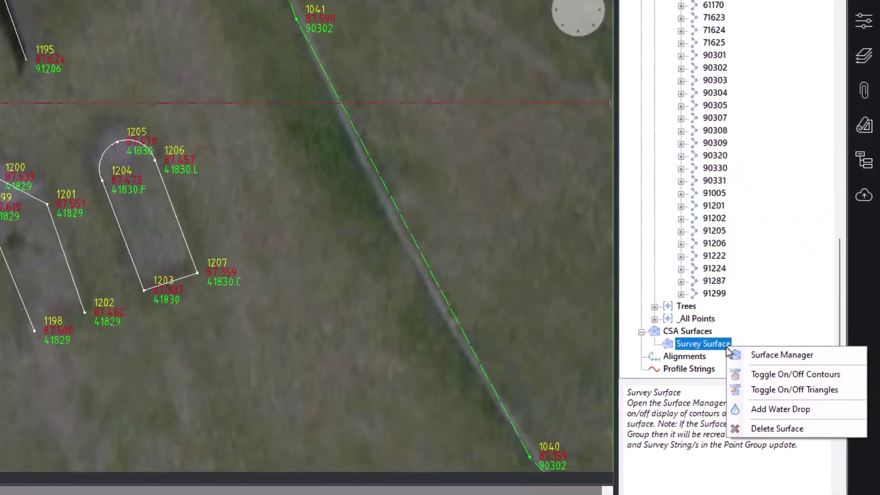
Step: Turn on the triangles of Survey Surface and add three water drops starting in the open grass area
left_click(829, 370)
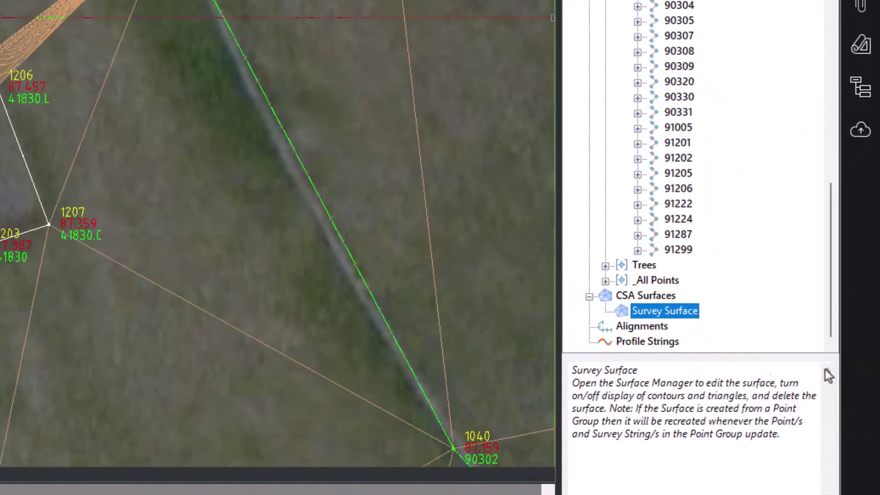
scroll(192, 181, "down", 3)
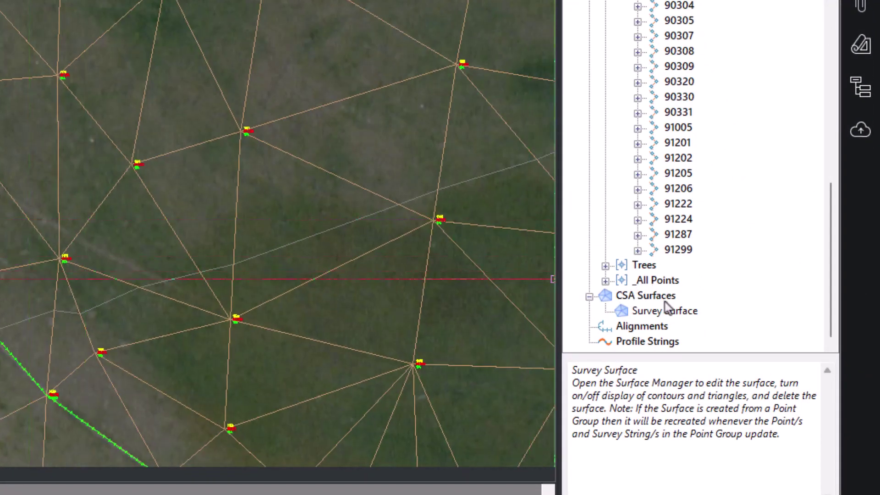
right_click(666, 307)
left_click(756, 384)
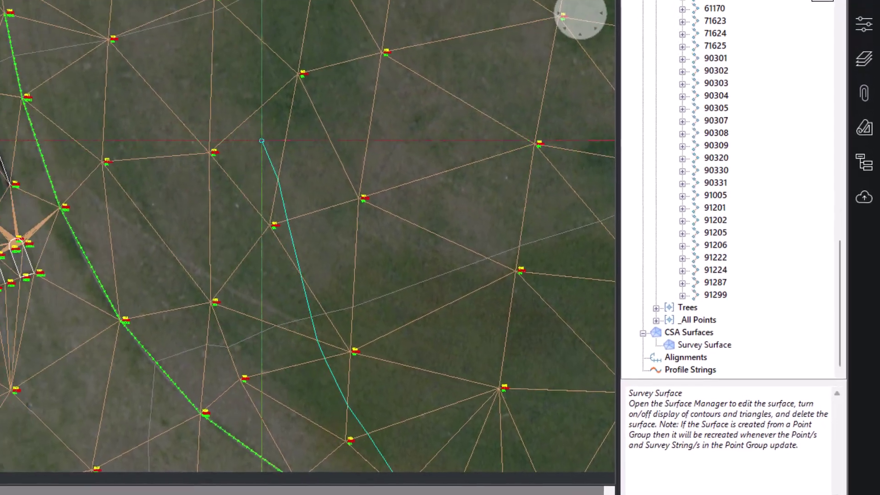
left_click(262, 141)
left_click(369, 150)
left_click(431, 156)
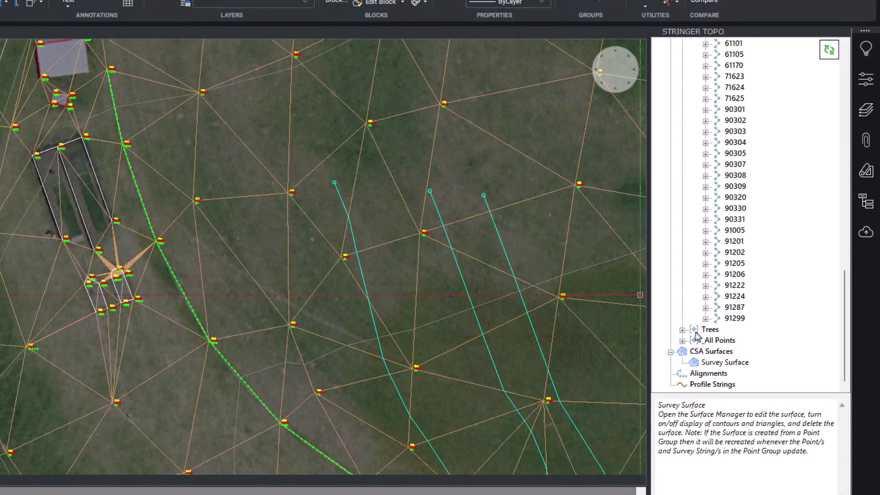
Step: View the options available for CSA Surfaces, such as volumes, paste surfaces and model viewer
right_click(728, 351)
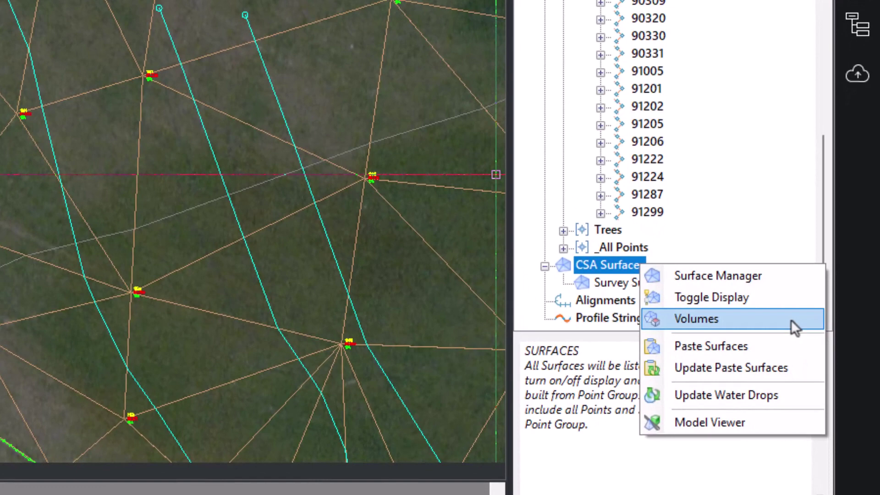
left_click(562, 251)
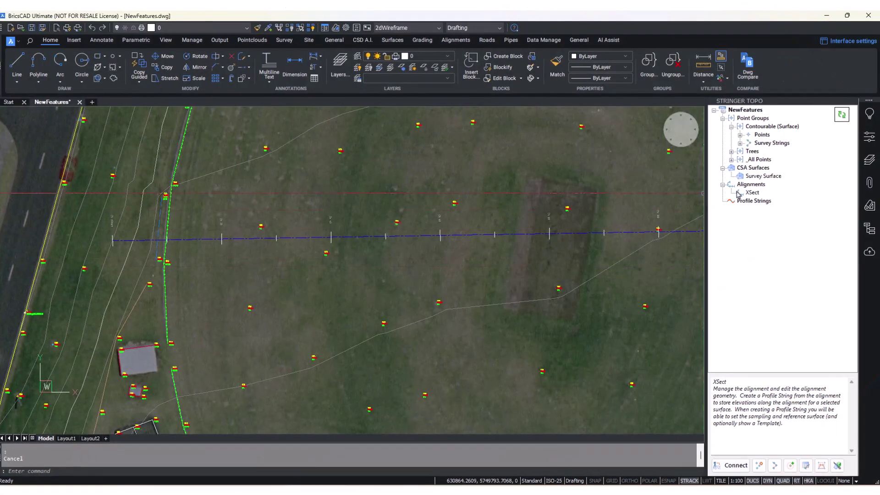
Step: Create a profile string from the XSect alignment using Survey Surface as the sampled surface
left_click(746, 204)
right_click(747, 204)
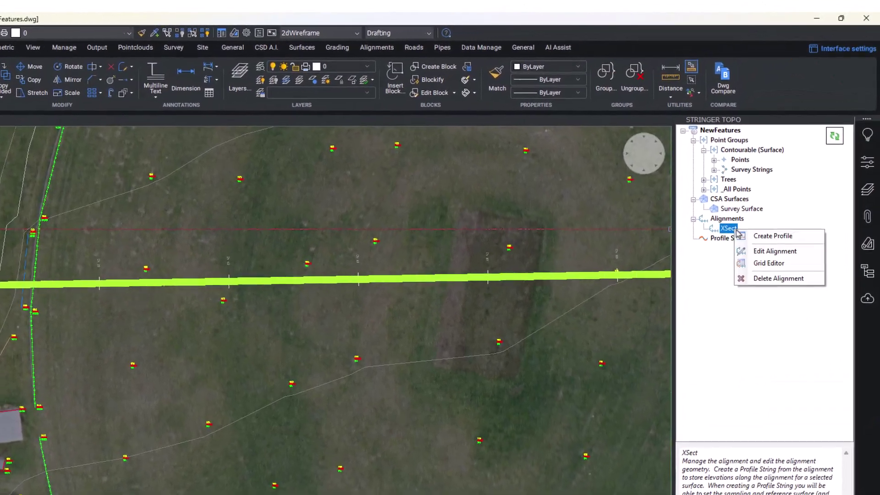
left_click(805, 213)
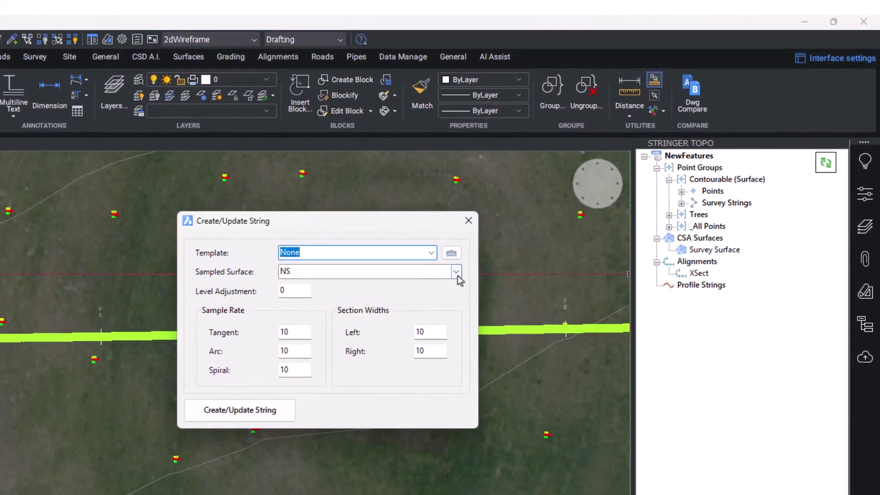
left_click(479, 256)
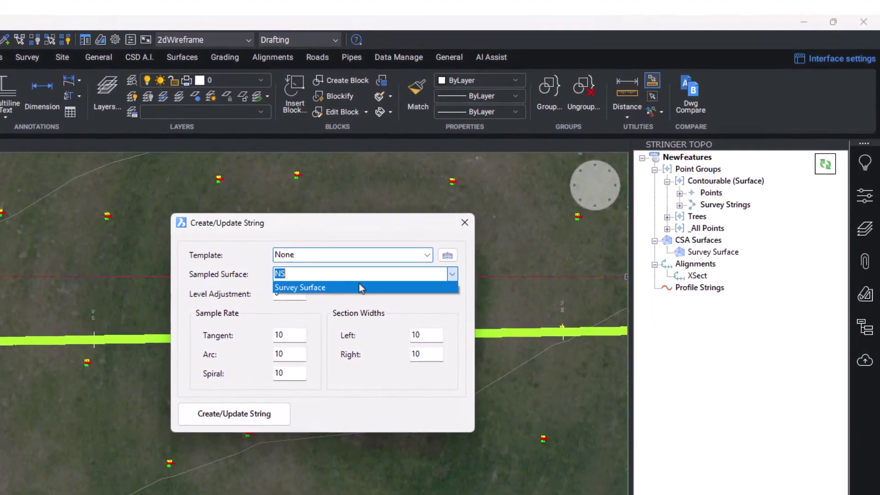
left_click(266, 415)
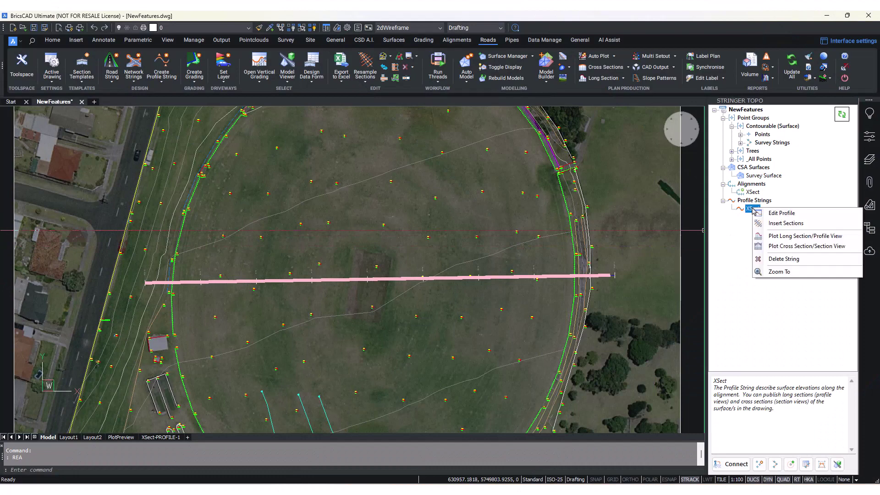
Step: Plot the long section of the XSect profile string to a layout using the selected sampled sections
left_click(798, 237)
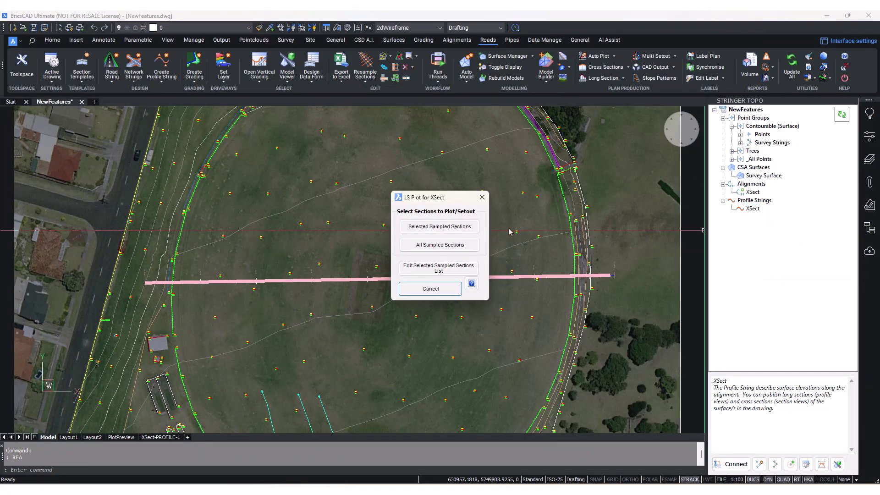
left_click(460, 226)
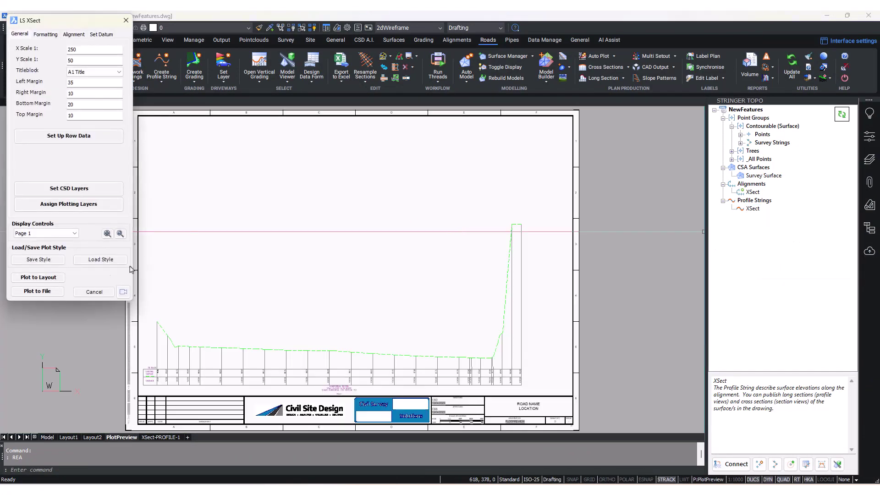
left_click(44, 280)
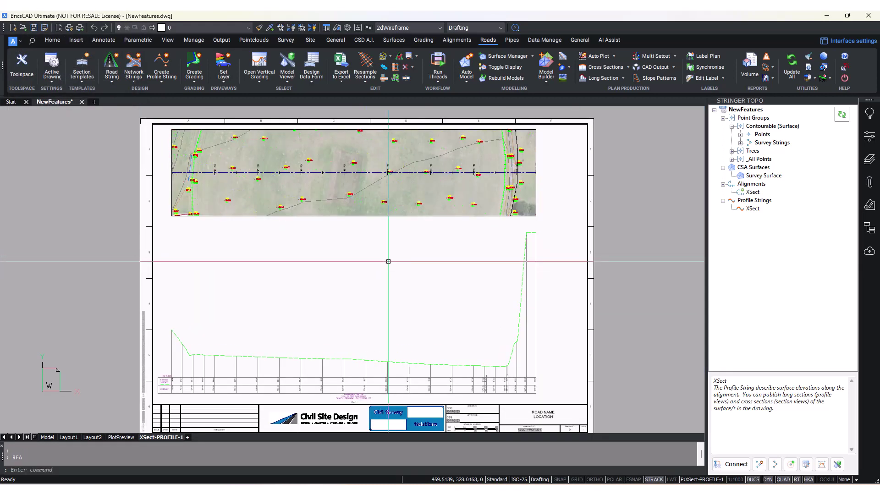
middle_click_drag(391, 265, 411, 267)
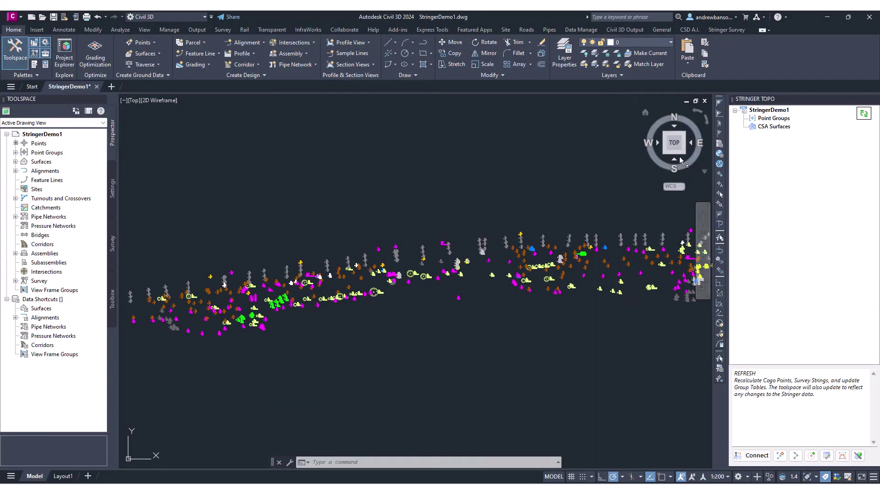
Step: View the Stringer Topo options available for Point Groups and CSA Surfaces in the Civil 3D drawing StringerDemo1
right_click(773, 118)
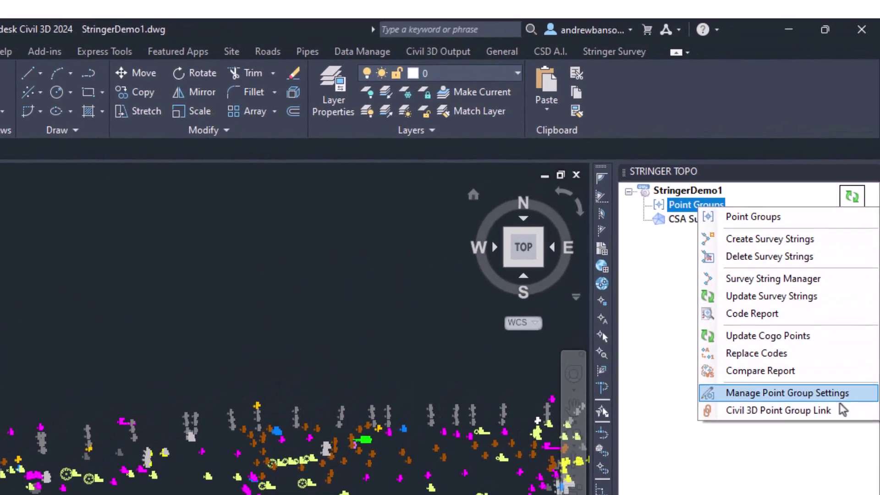
left_click(833, 446)
right_click(710, 226)
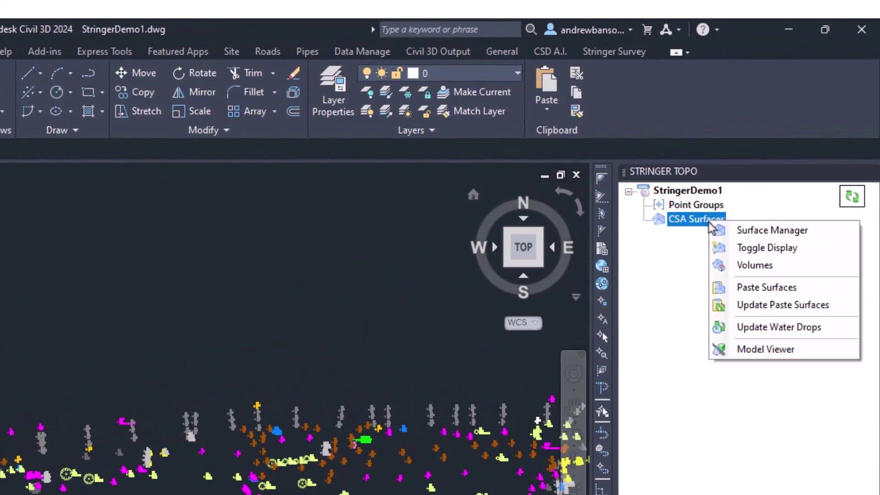
left_click(778, 398)
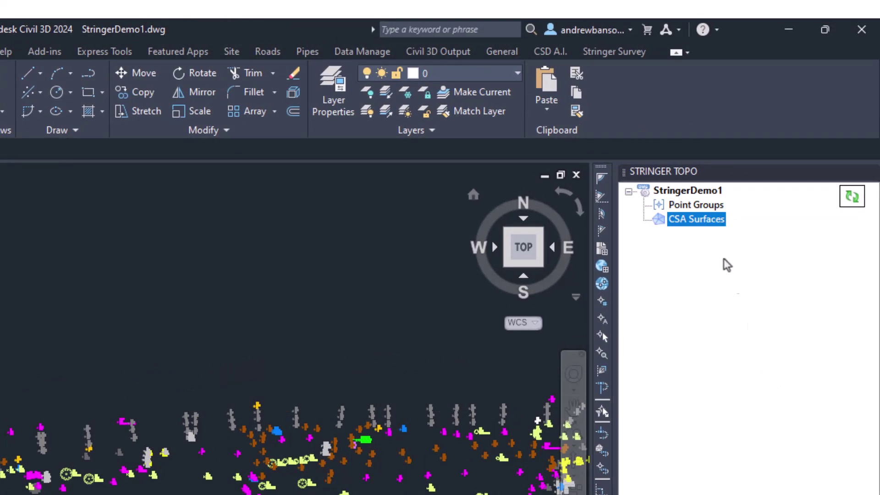
Step: Set the Civil 3D point group Contourable to Linked and create its link in Stringer Topo
right_click(715, 211)
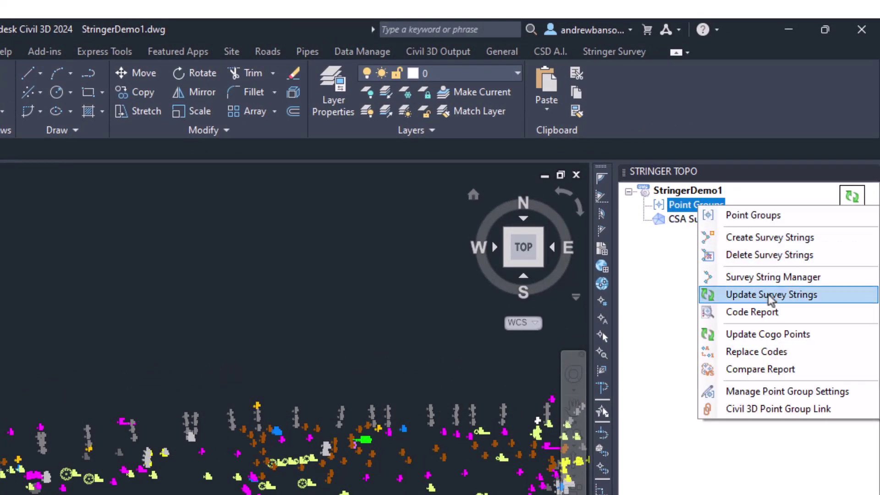
left_click(806, 409)
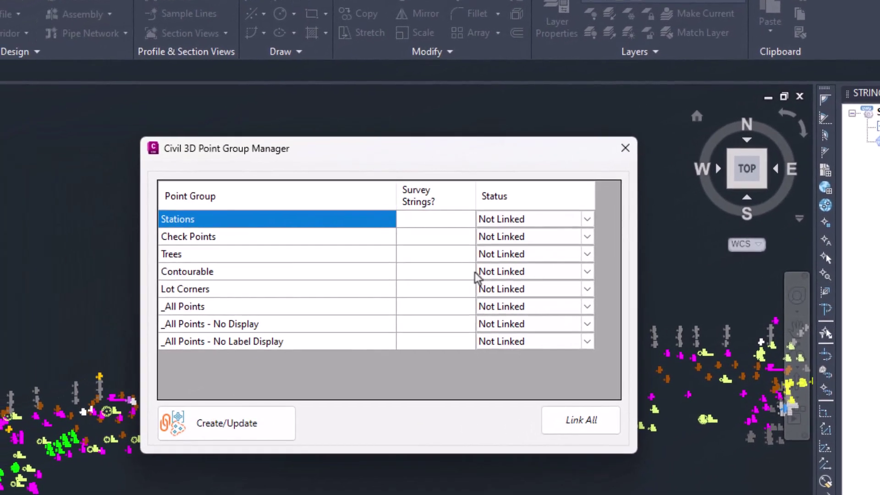
left_click(395, 294)
left_click(498, 273)
left_click(499, 301)
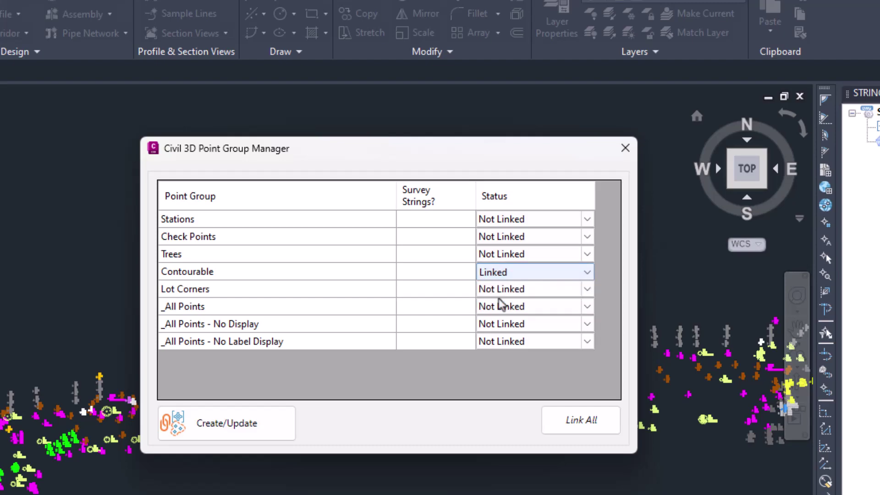
left_click(245, 431)
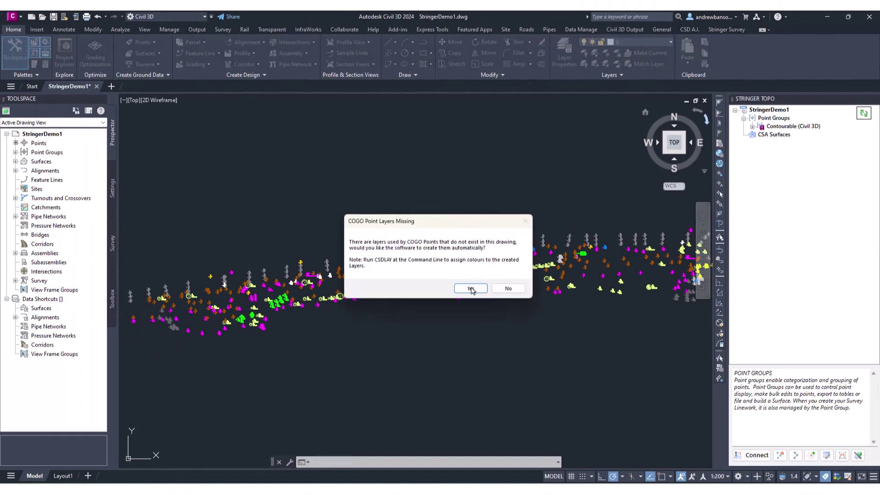
Step: Create the missing COGO point layers and the Contourable survey strings with Alpha (Individual Layers), using NS as the Civil 3D surface
left_click(471, 288)
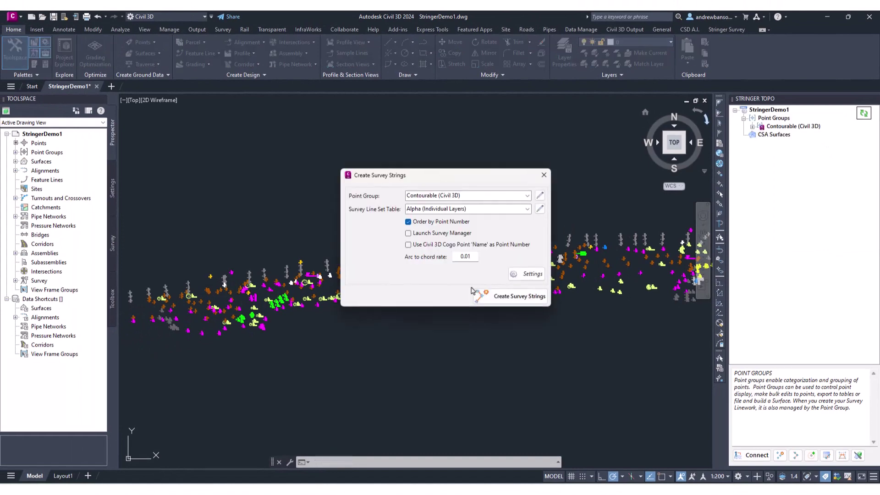
left_click(517, 296)
left_click(287, 104)
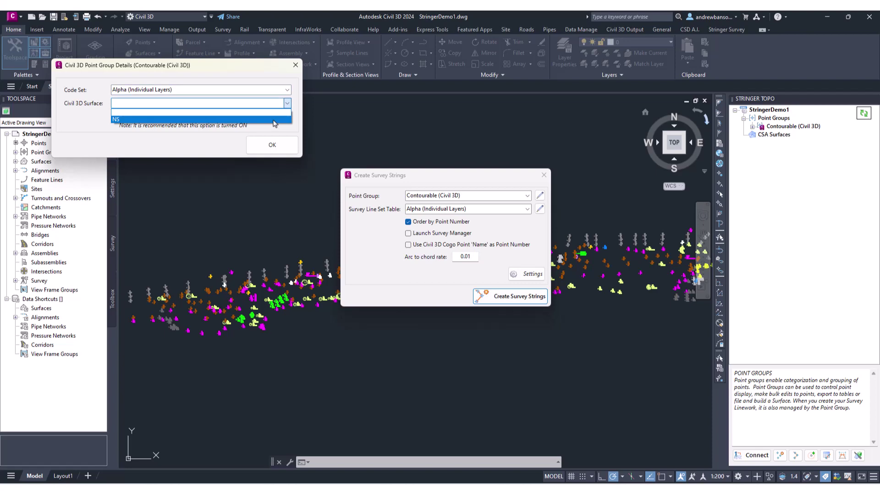
left_click(275, 147)
key("Return")
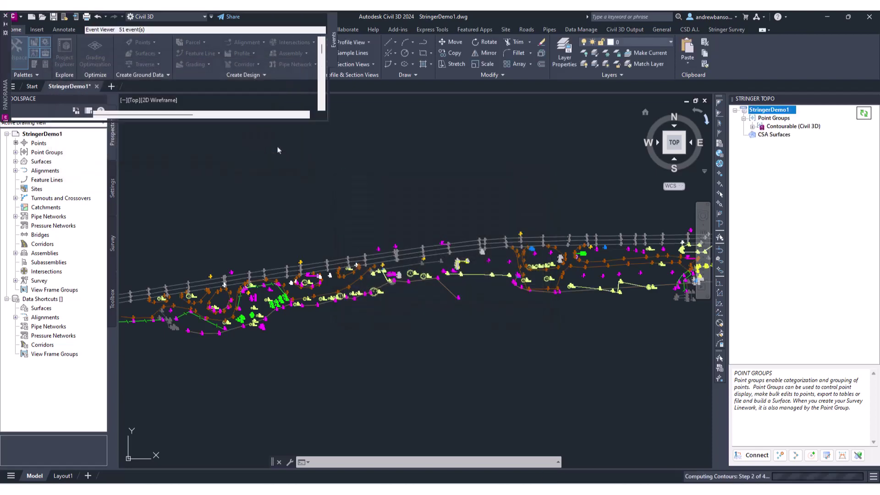
left_click(309, 19)
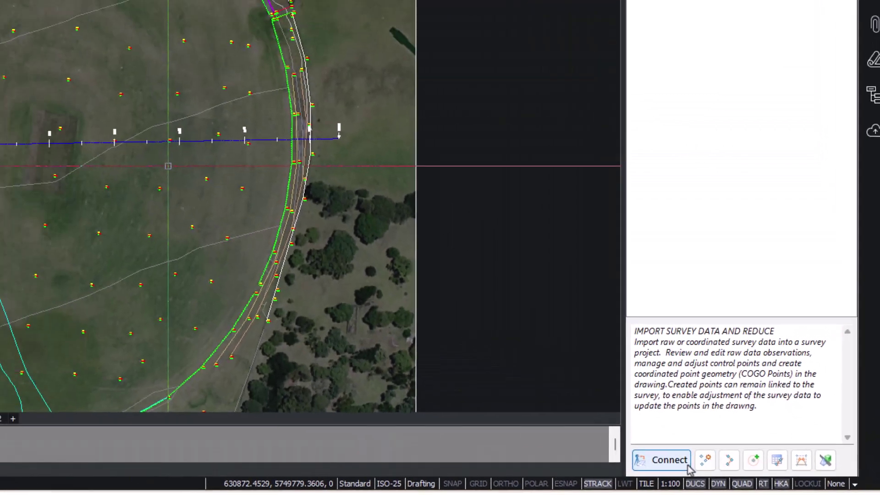
Step: Switch to BricsCAD and examine the raw Day 1 observations of the Footy Oval project in Connect
left_click(513, 419)
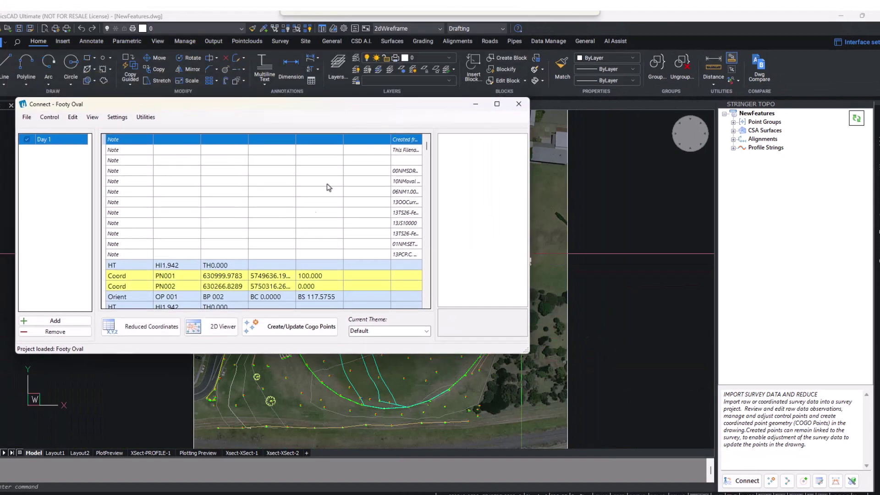
scroll(330, 194, "down", 5)
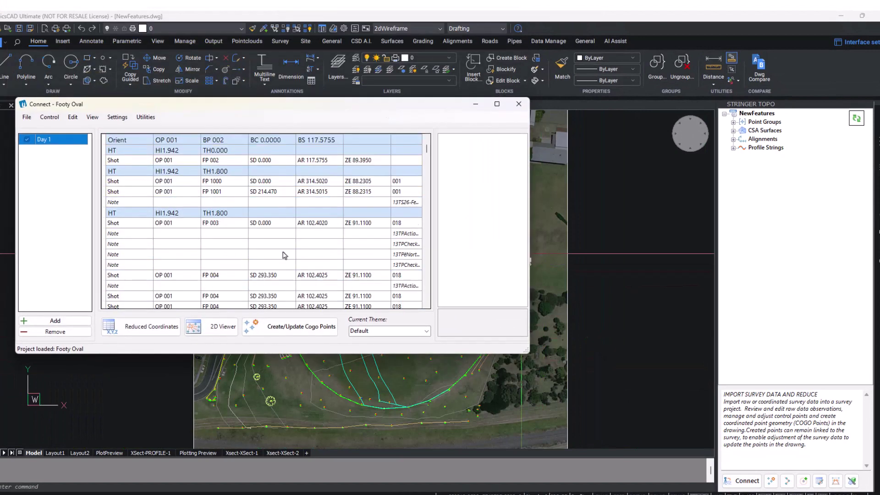
left_click(282, 257)
left_click(278, 265)
left_click(278, 275)
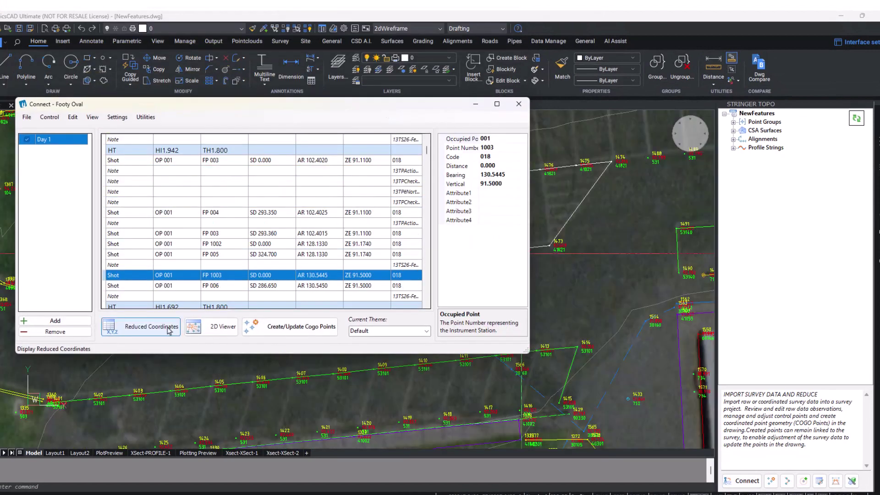
scroll(171, 293, "down", 2)
left_click(170, 287)
left_click(174, 276)
scroll(283, 278, "down", 5)
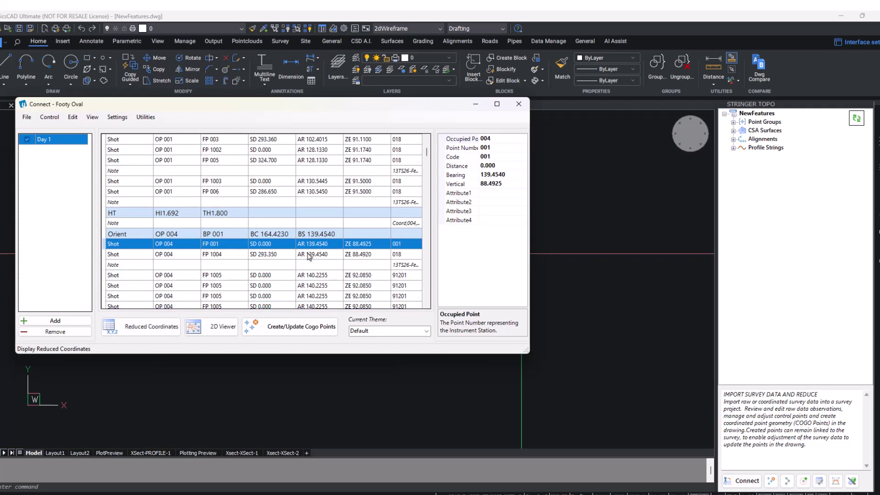
scroll(284, 279, "down", 2)
left_click(284, 275)
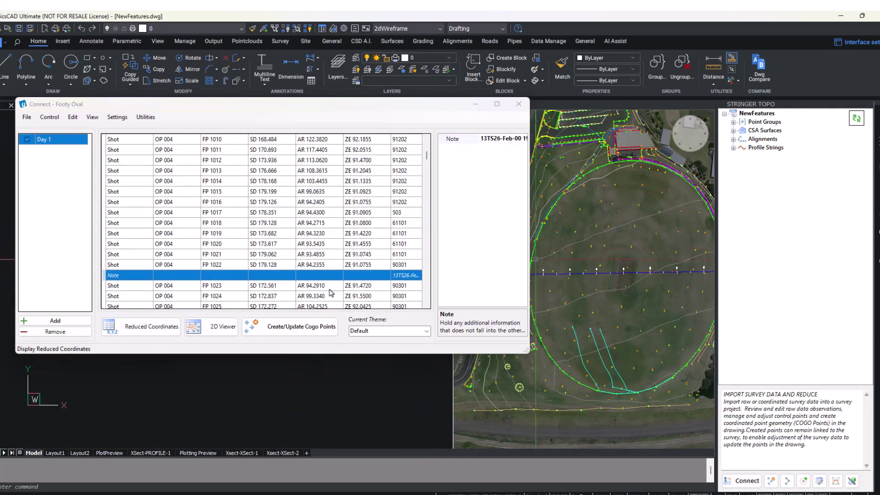
Step: Display the reduced coordinates of the Day 1 raw data and view the available tools
left_click(166, 329)
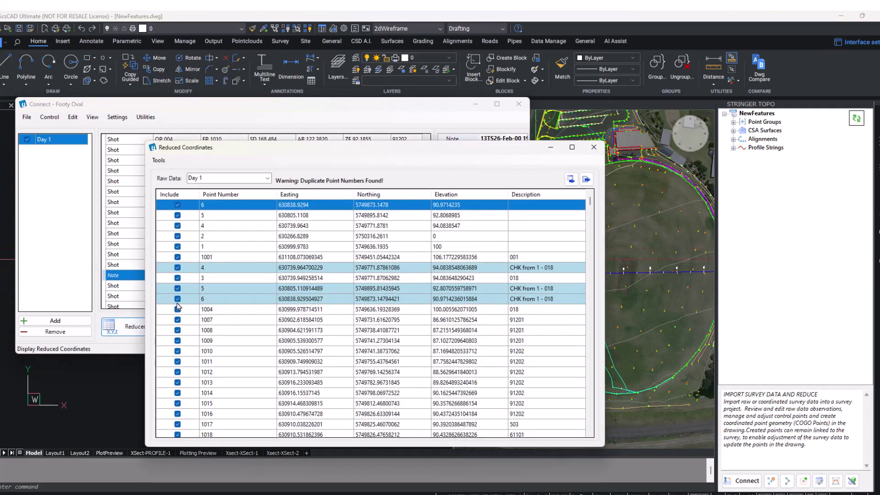
left_click(159, 160)
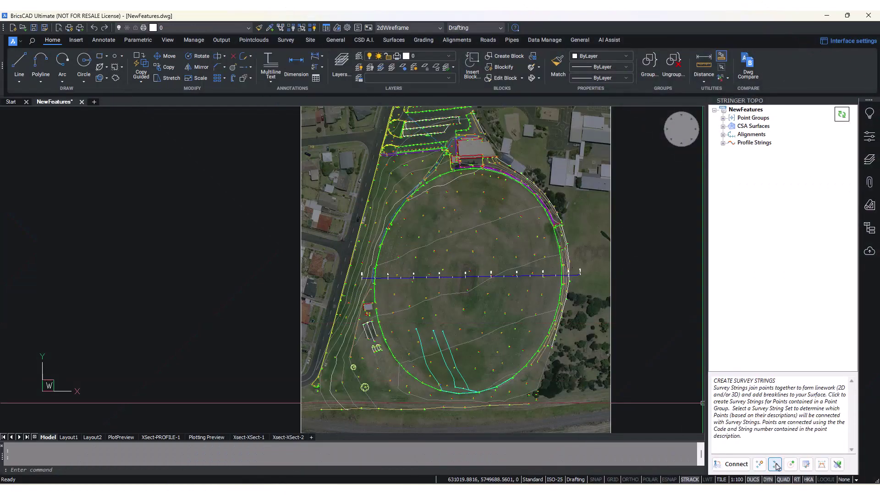
Step: Examine the Contourable (Surface) survey strings around the oval and car park in the Survey Strings Manager
left_click(775, 464)
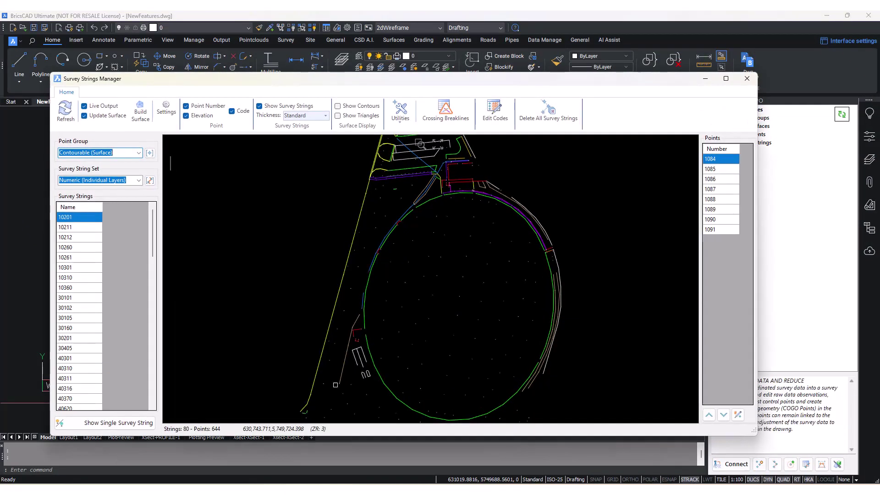
scroll(410, 201, "up", 4)
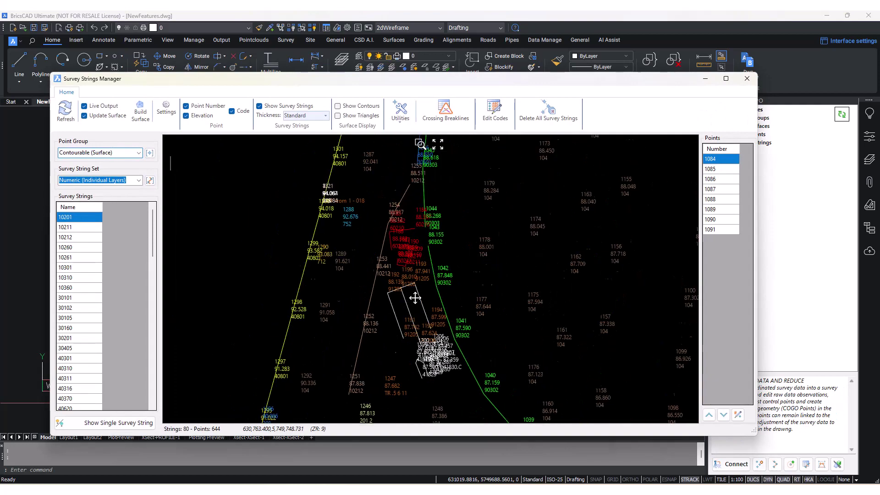
scroll(410, 201, "down", 2)
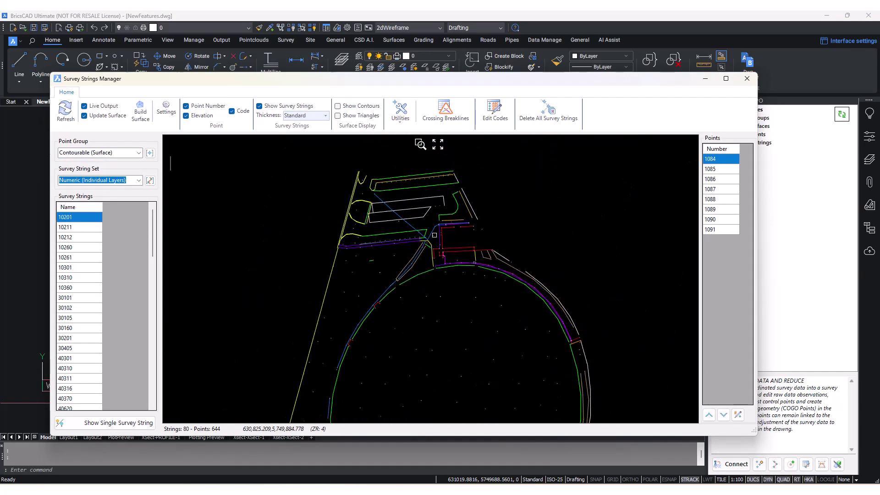
scroll(439, 226, "up", 4)
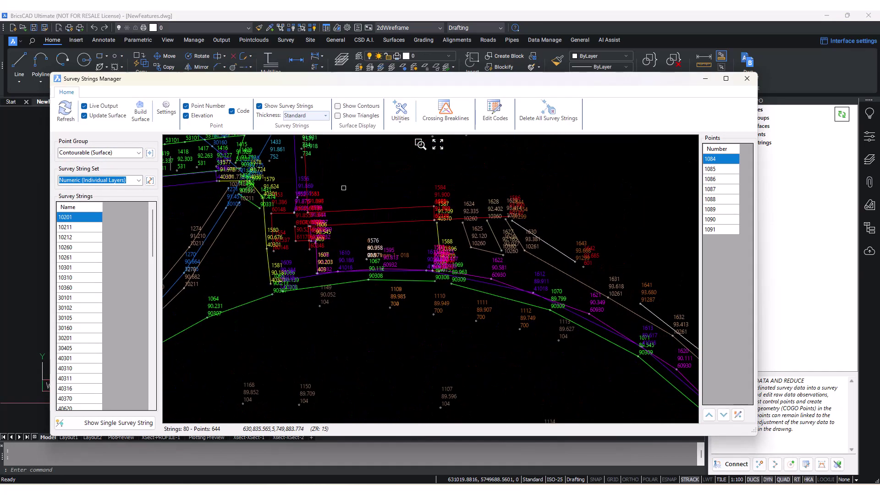
left_click(496, 231)
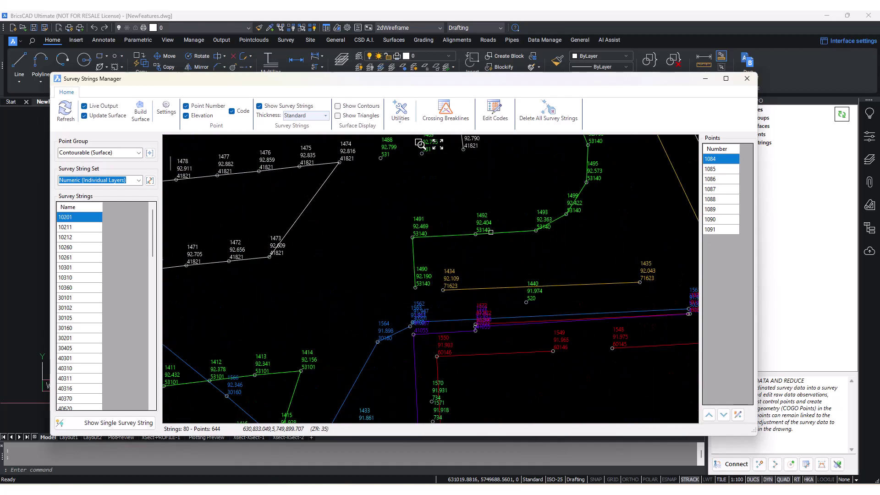
left_click(479, 218)
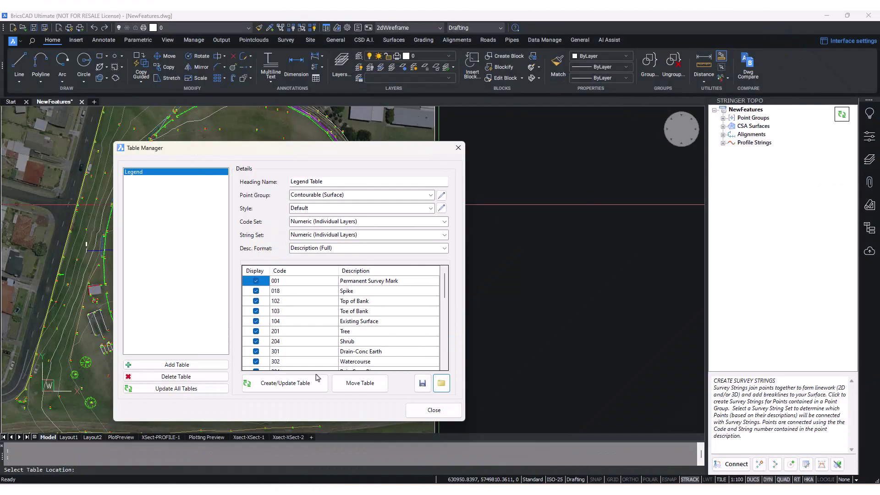
Step: Create the Legend Table for the Contourable (Surface) point group beside the aerial image and inspect it in the drawing
scroll(469, 211, "down", 5)
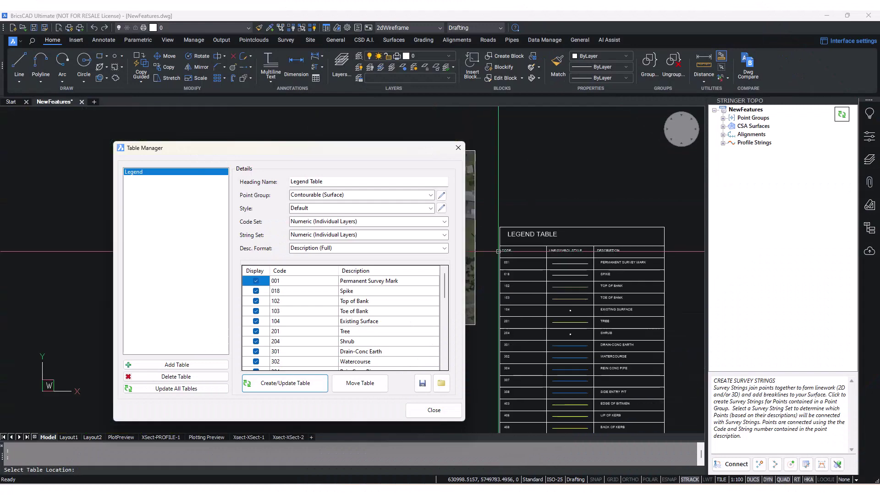
left_click(433, 409)
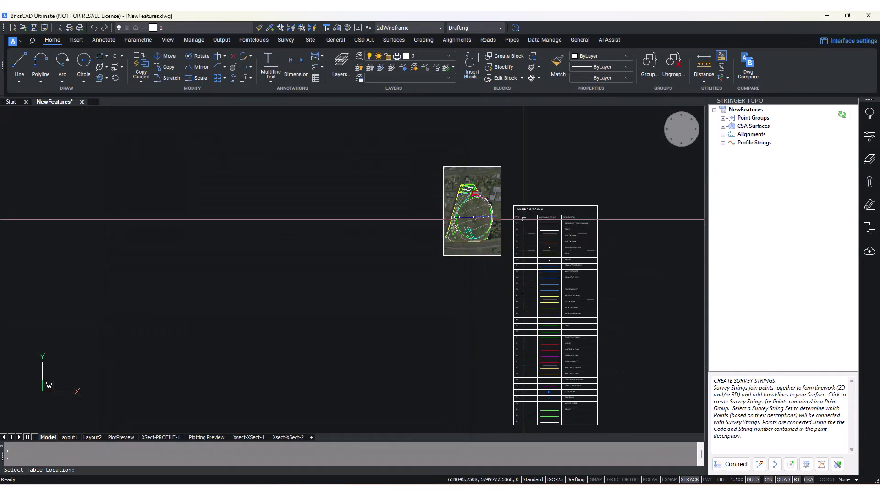
scroll(496, 209, "up", 5)
scroll(496, 209, "down", 2)
mouse_move(496, 209)
middle_mouse_down()
mouse_move(510, 170)
mouse_move(515, 310)
mouse_move(510, 276)
middle_mouse_up()
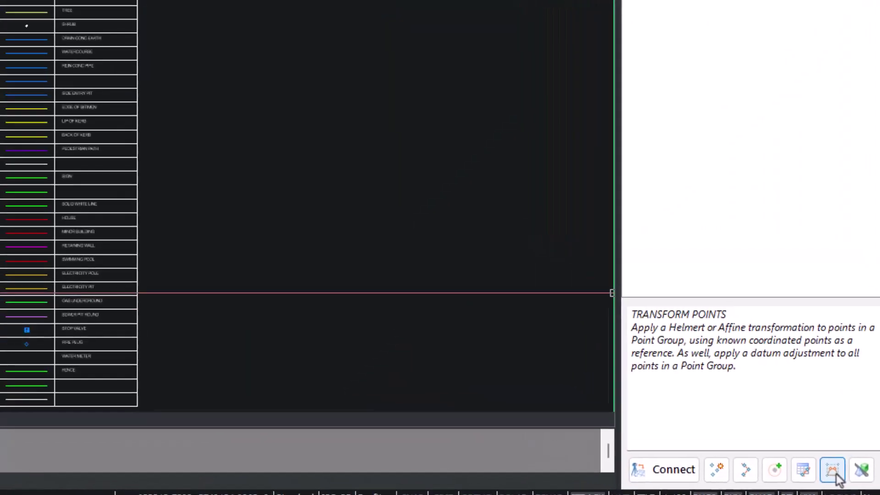
Step: Open the survey in the Model Viewer and inspect the oval surface in 3D
left_click(787, 447)
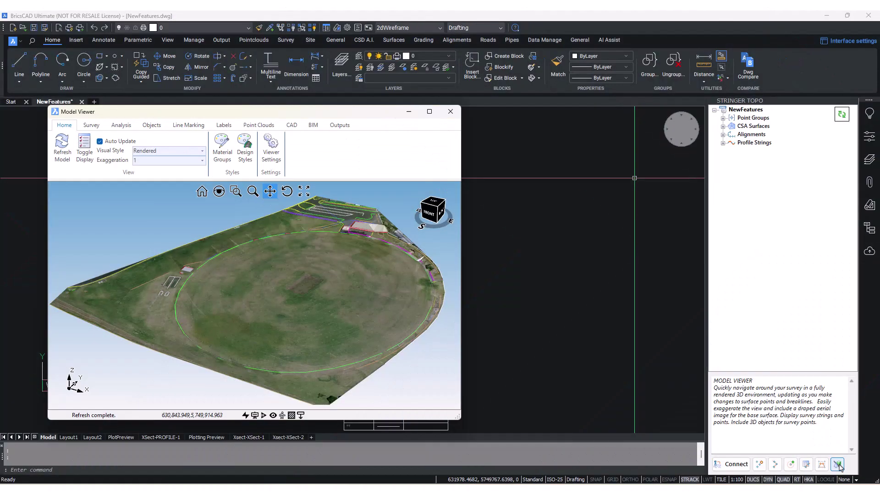
left_click_drag(236, 272, 183, 279)
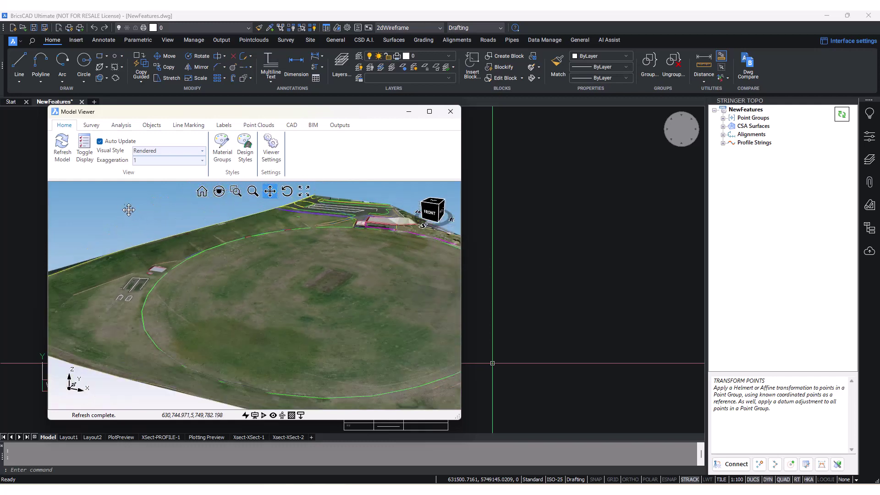
left_click_drag(129, 210, 85, 184)
Step: Compute and apply a surface analysis for Survey Surface in the model, using the Land colour scheme with 8 ranges
left_click(83, 160)
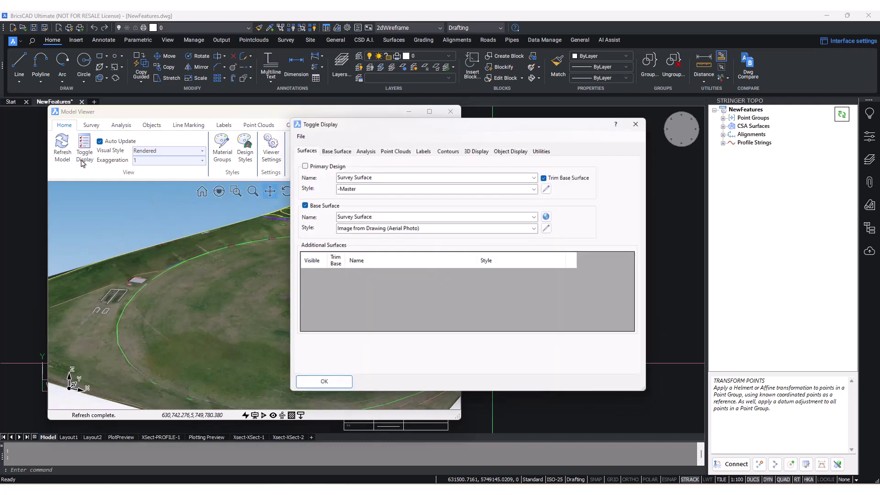
left_click(364, 148)
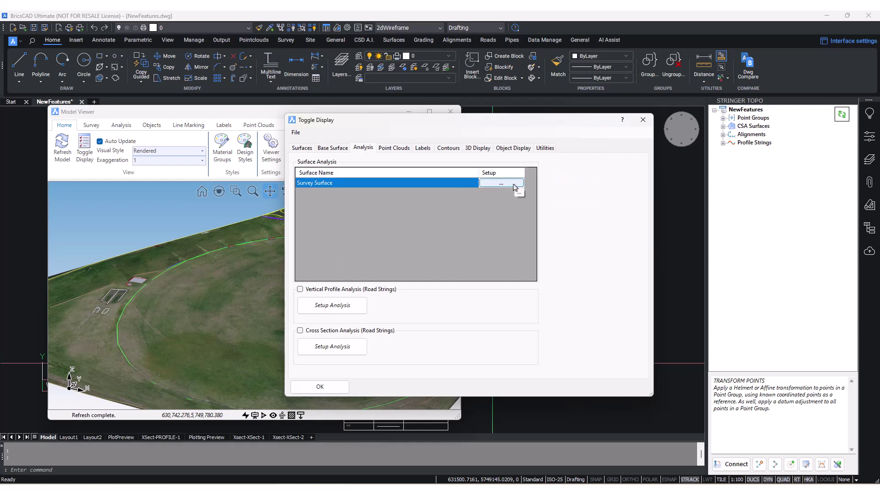
left_click(501, 183)
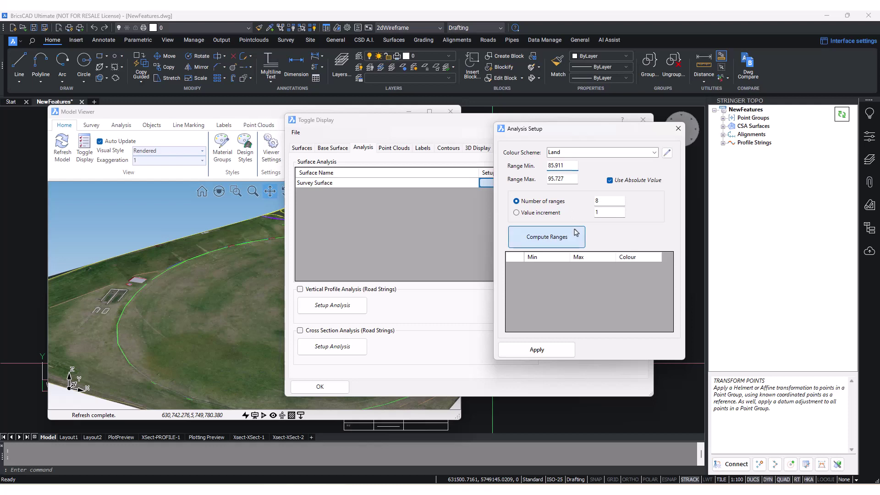
left_click(576, 233)
left_click(560, 353)
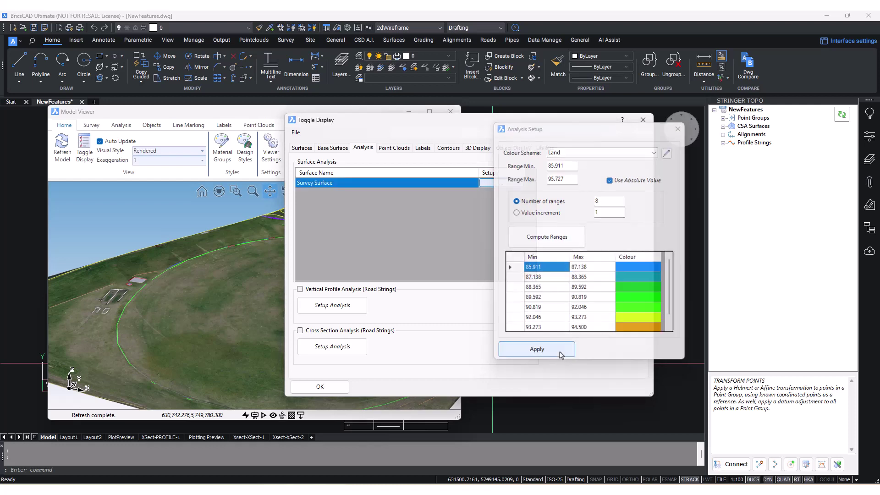
Step: Switch the Base Surface to a style that displays the surface analysis, apply the display settings and inspect the coloured oval in 3D
left_click(301, 148)
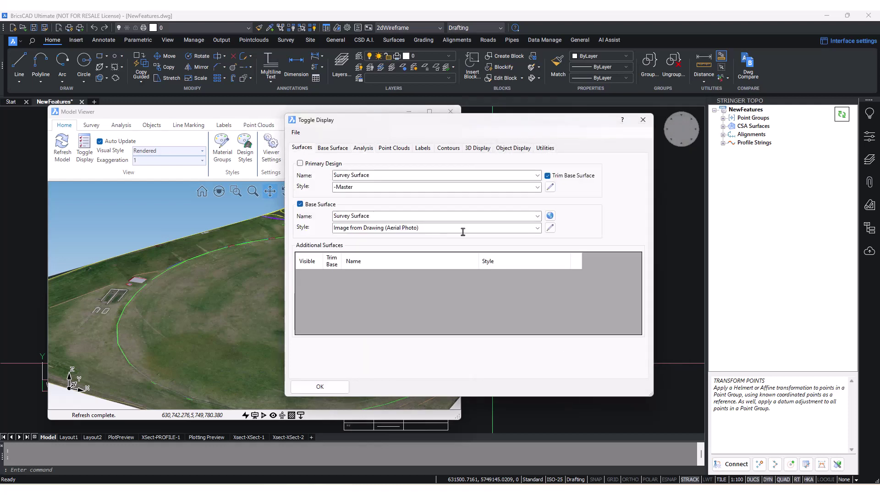
left_click(537, 228)
left_click(365, 239)
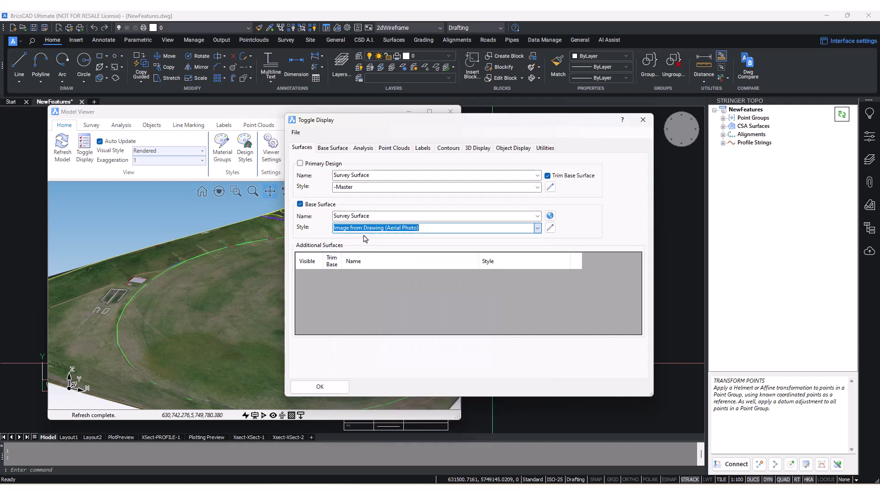
left_click(320, 386)
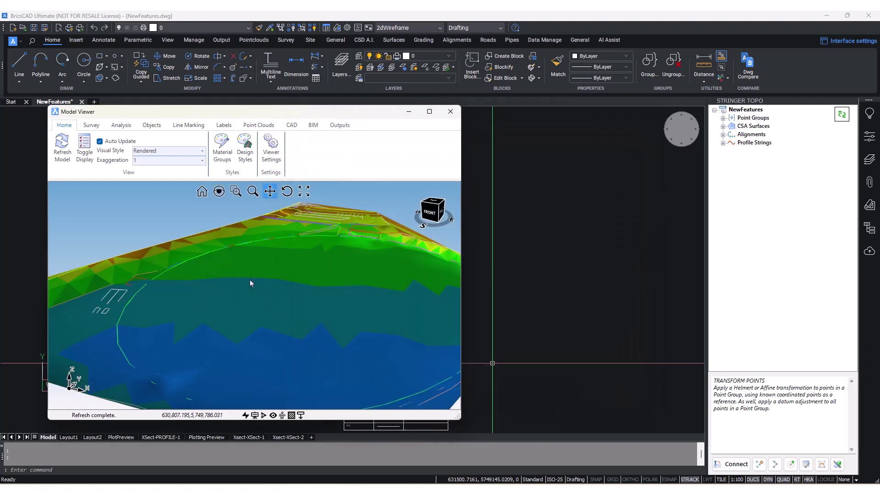
left_click_drag(249, 280, 279, 281)
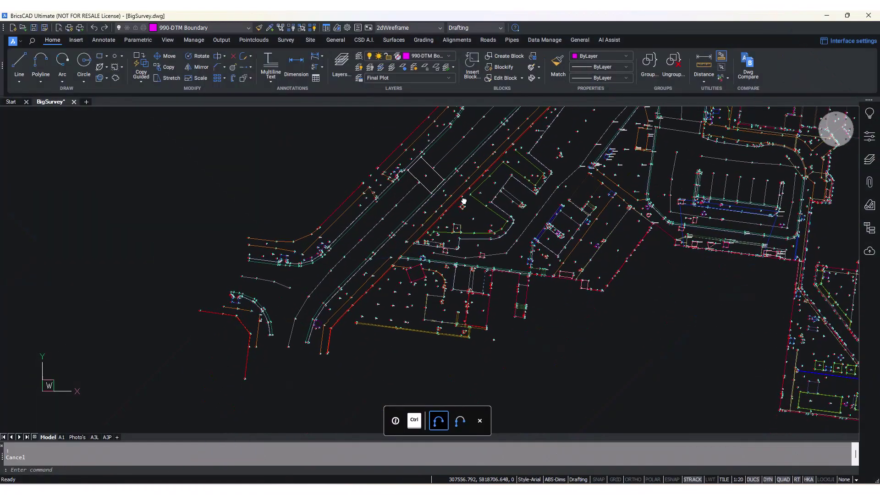
Step: Examine the survey linework and points across the BigSurvey drawing, from the road area up to the car park
mouse_move(458, 195)
middle_mouse_down()
mouse_move(351, 219)
mouse_move(313, 260)
mouse_move(364, 167)
mouse_move(300, 312)
mouse_move(365, 212)
mouse_move(396, 237)
mouse_move(365, 298)
mouse_move(404, 211)
mouse_move(385, 274)
middle_mouse_up()
mouse_move(399, 151)
middle_mouse_down()
mouse_move(403, 196)
mouse_move(421, 232)
mouse_move(383, 346)
middle_mouse_up()
mouse_move(409, 228)
middle_mouse_down()
mouse_move(414, 264)
mouse_move(521, 375)
middle_mouse_up()
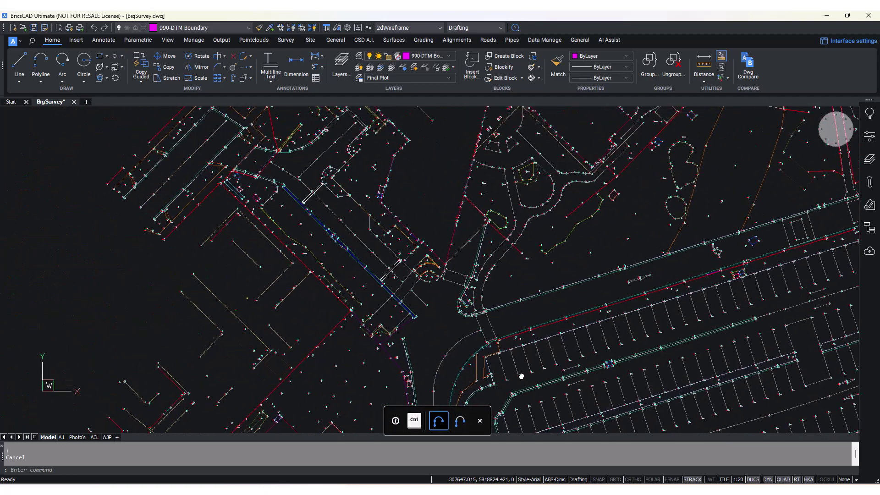
mouse_move(546, 151)
middle_mouse_down()
mouse_move(417, 275)
mouse_move(431, 247)
mouse_move(414, 304)
mouse_move(432, 236)
mouse_move(420, 390)
middle_mouse_up()
scroll(393, 249, "down", 4)
scroll(421, 390, "up", 8)
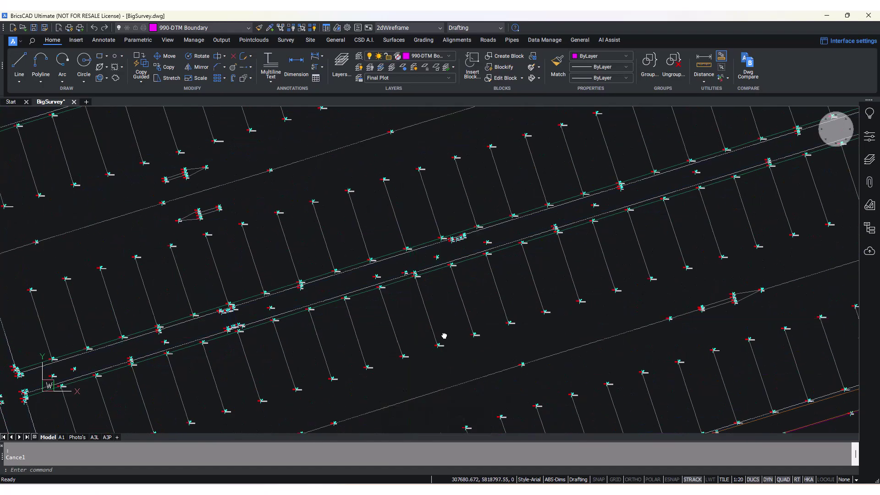
Step: Check the properties of a COGO point in the car park, close its editor and return to the wider survey
middle_click_drag(444, 336, 434, 260)
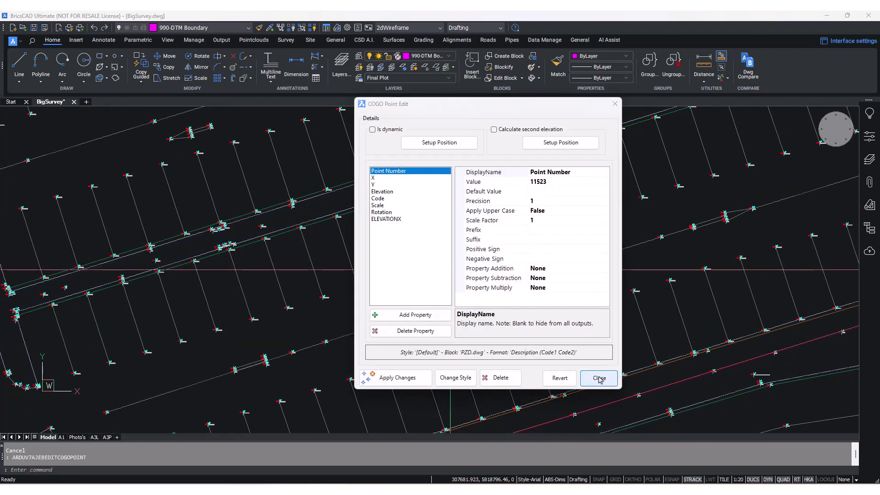
left_click(496, 263)
scroll(534, 269, "down", 5)
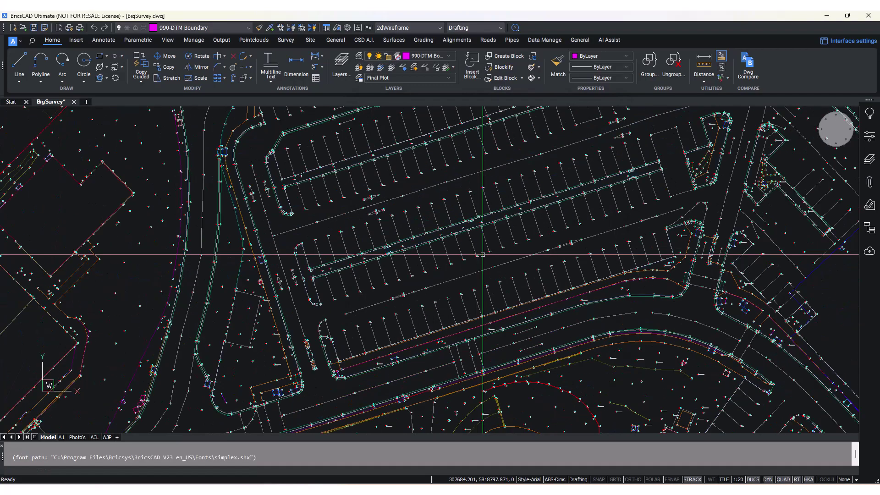
scroll(533, 269, "down", 5)
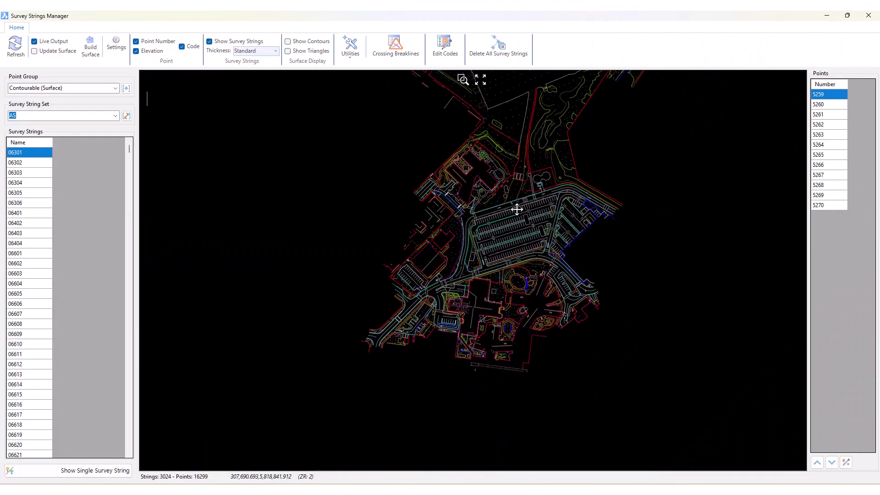
Step: Inspect the large survey's Contourable (Surface) strings and point labels around the car park and northern area in the Survey Strings Manager
scroll(428, 309, "up", 1)
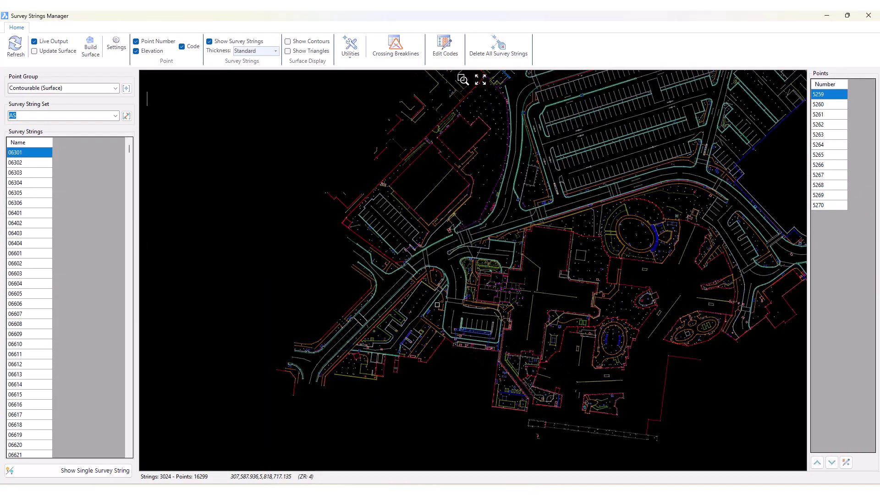
middle_click_drag(438, 305, 403, 355)
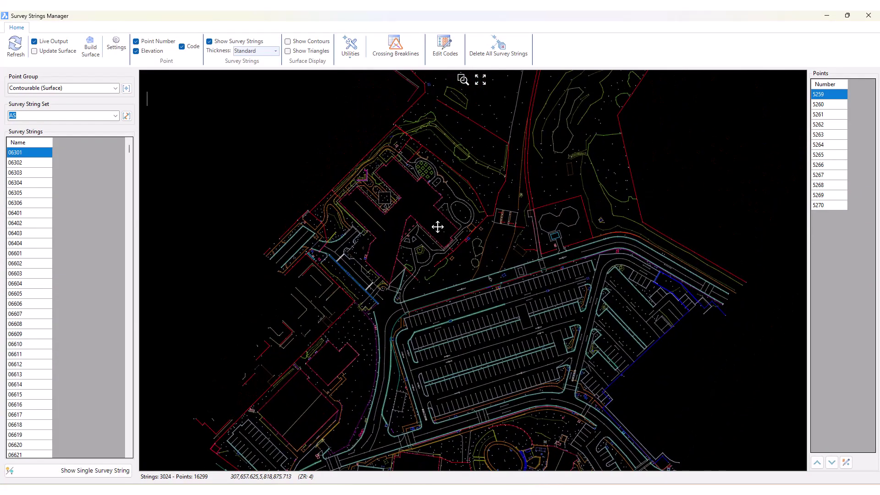
scroll(478, 309, "up", 5)
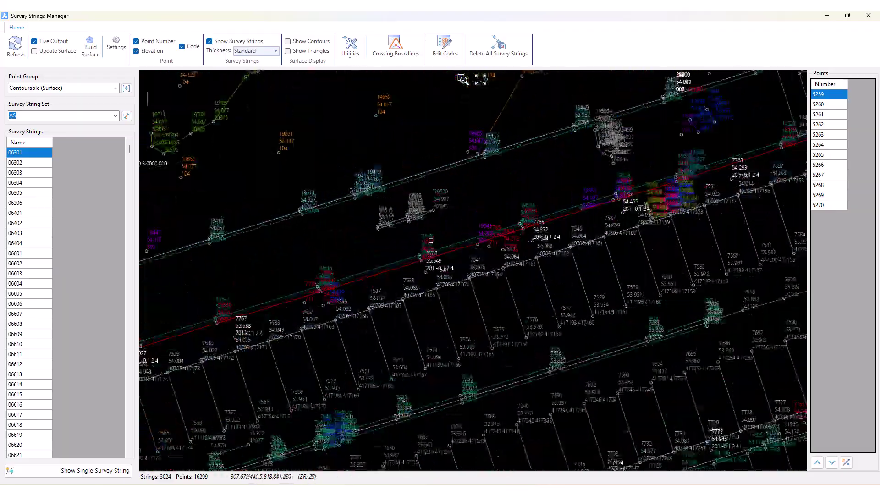
scroll(412, 203, "down", 5)
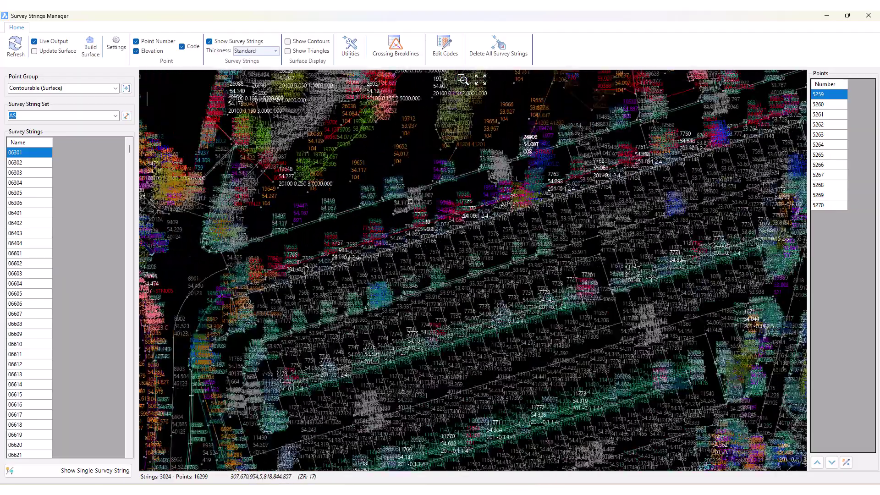
scroll(410, 202, "up", 4)
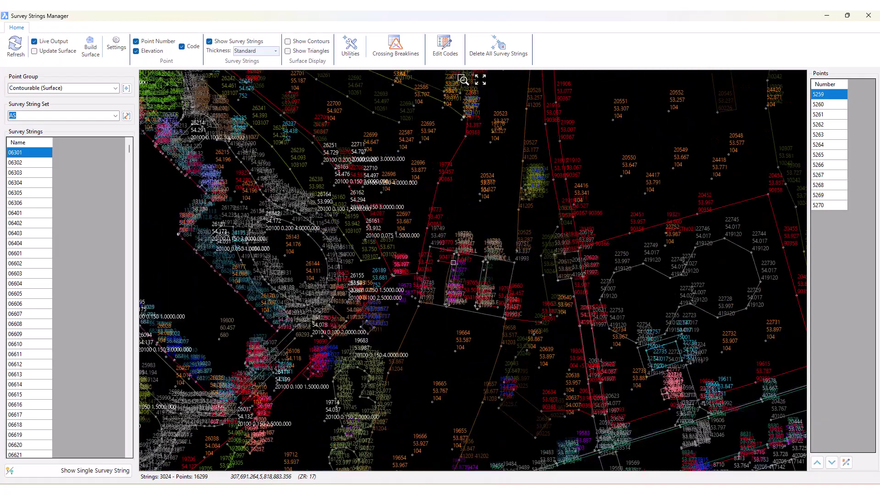
scroll(465, 279, "up", 2)
scroll(465, 278, "down", 6)
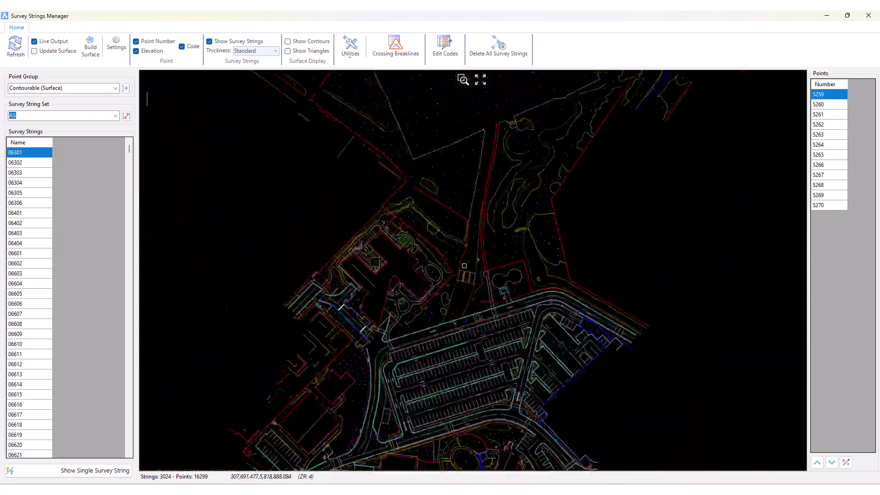
middle_click_drag(464, 266, 460, 187)
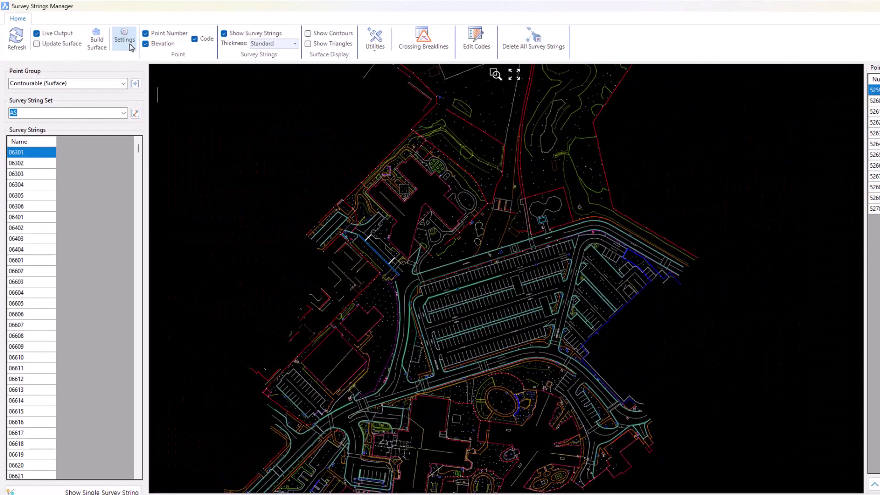
Step: Open the Survey Strings Manager settings for performance mode and point label display
left_click(116, 43)
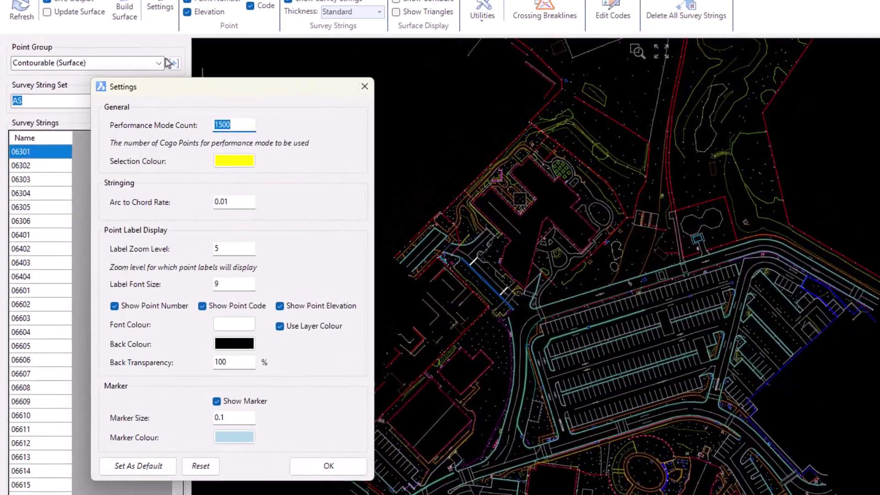